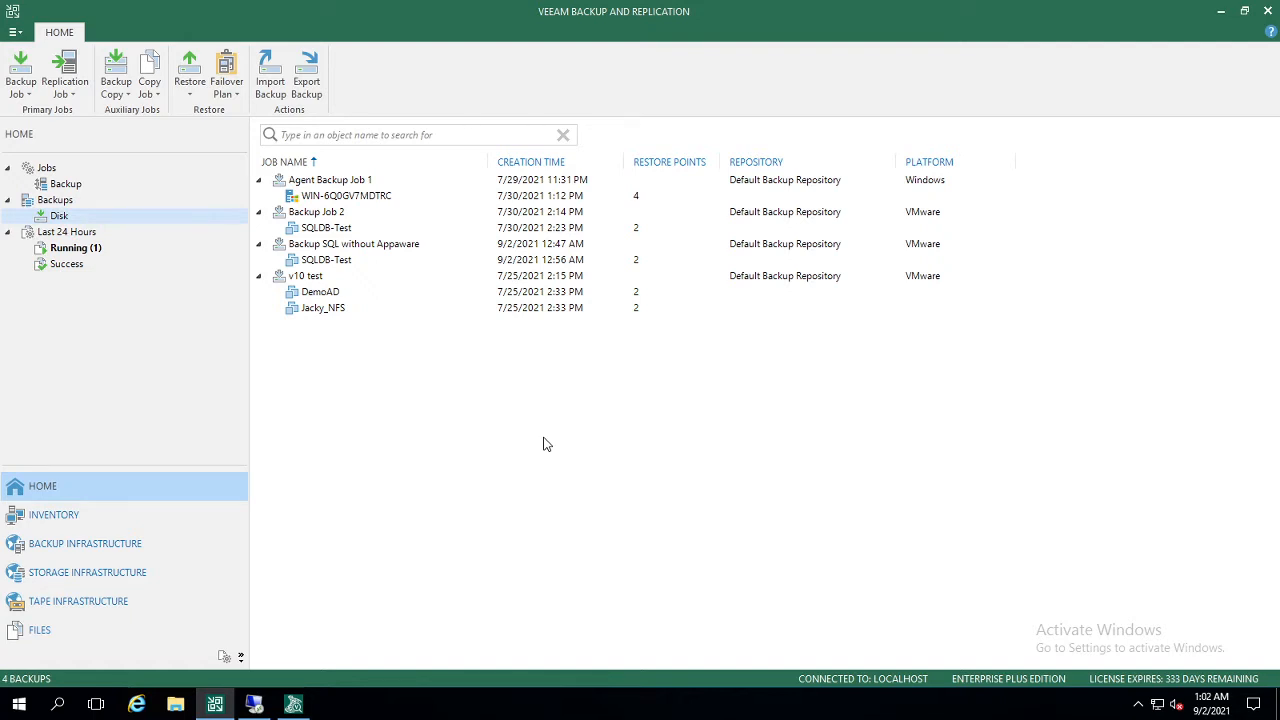
Step: Review the guest processing settings and virtual machine list of the "Backup SQL without Appaware" backup job without changing them
{"action": "left_click", "coordinate": [63, 185]}
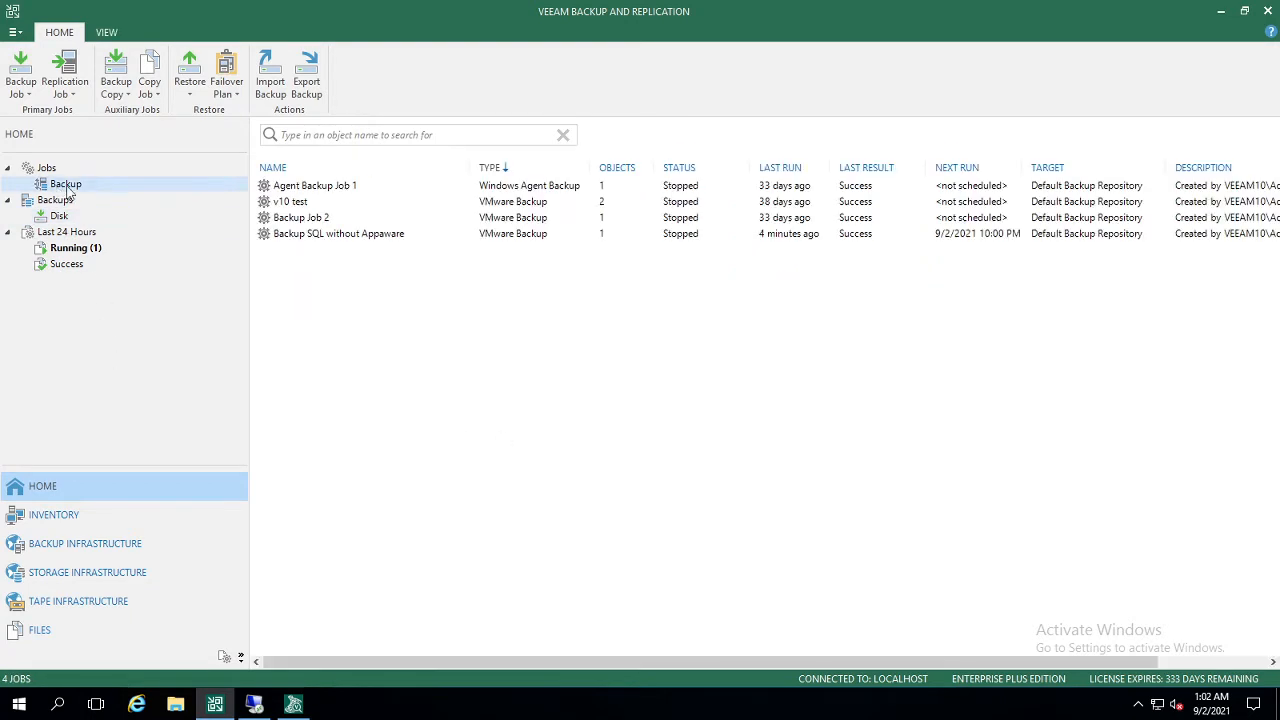
{"action": "right_click", "coordinate": [310, 236]}
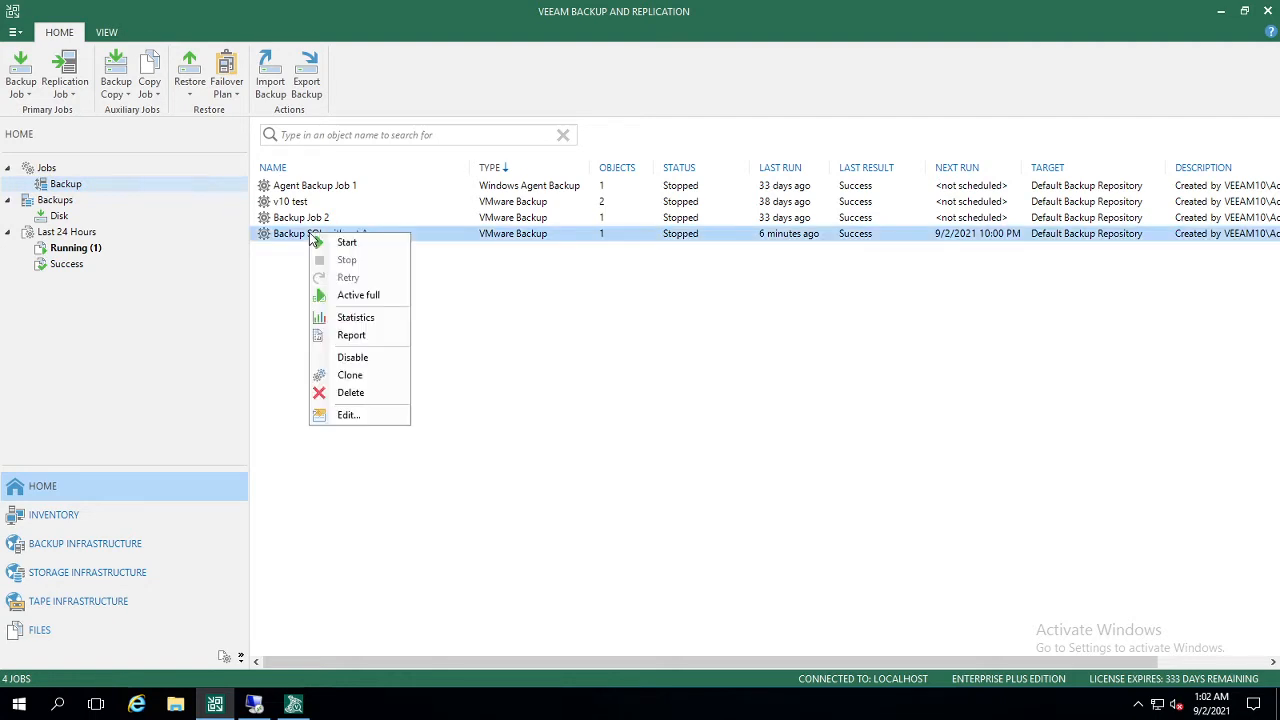
{"action": "left_click", "coordinate": [350, 420]}
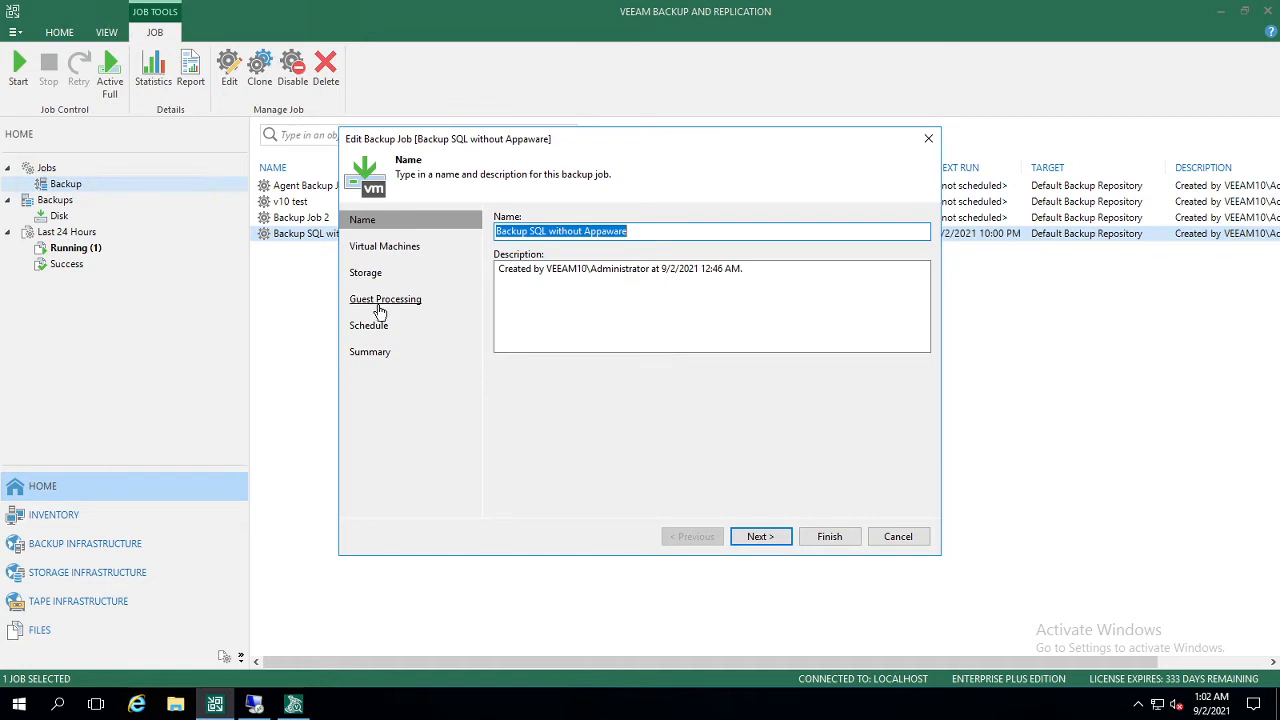
{"action": "left_click", "coordinate": [379, 306]}
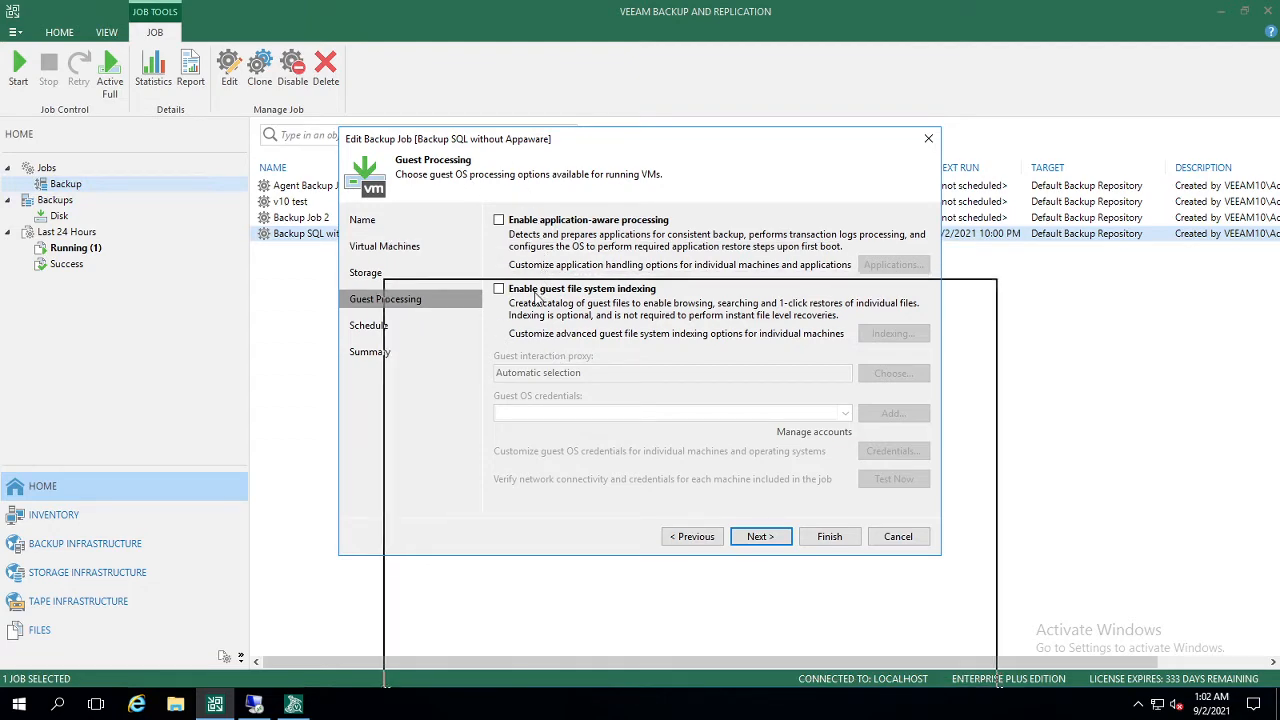
{"action": "left_click_drag", "start_coordinate": [535, 291], "coordinate": [535, 291]}
{"action": "left_click_drag", "start_coordinate": [535, 291], "coordinate": [535, 185]}
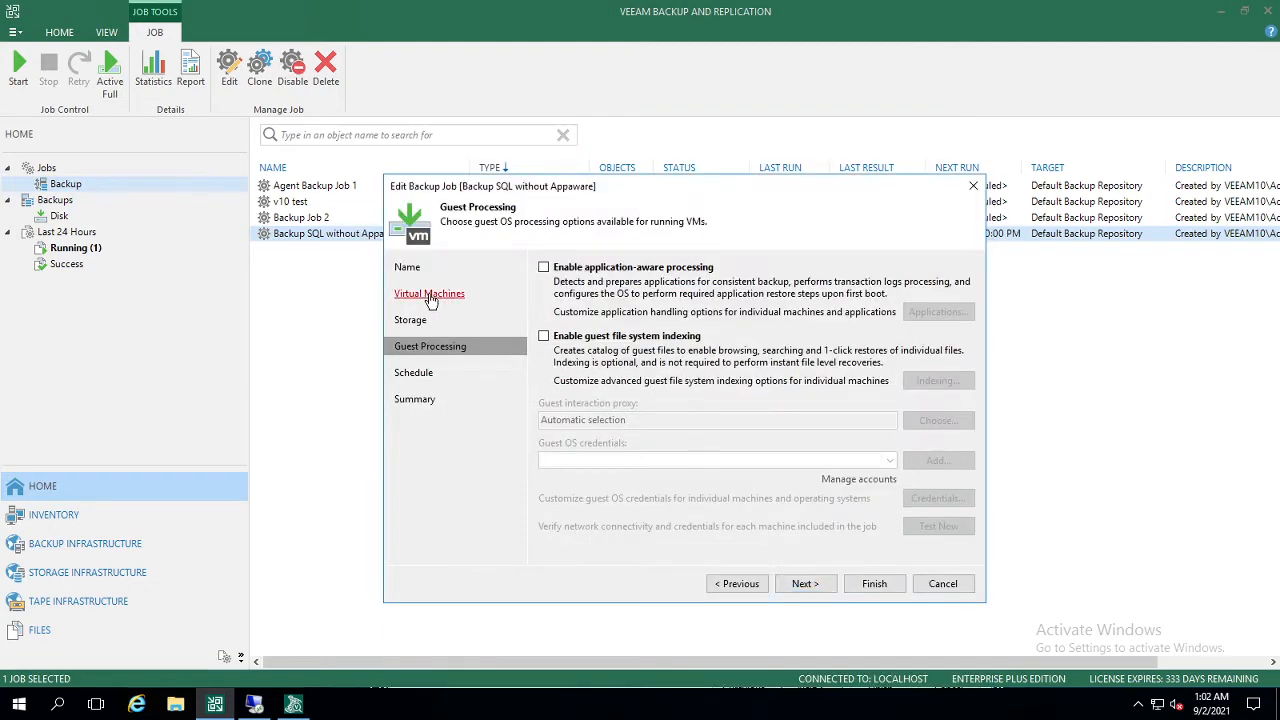
{"action": "left_click", "coordinate": [429, 294]}
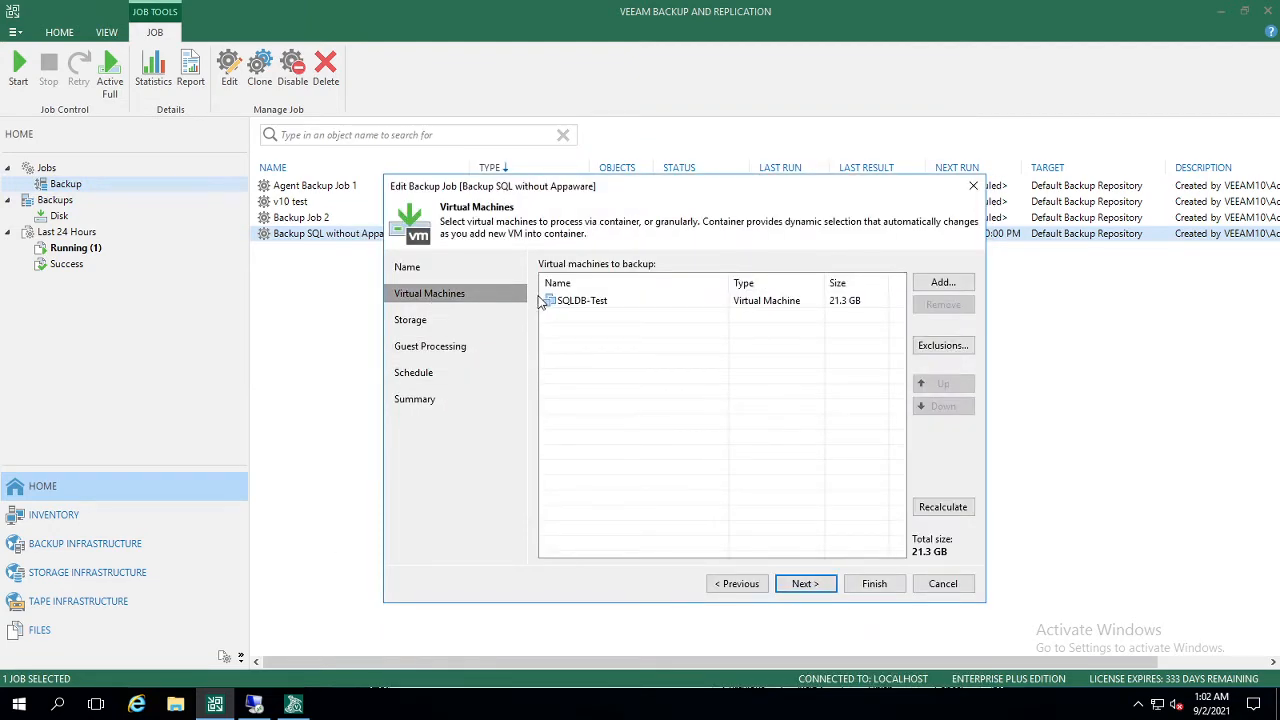
{"action": "left_click", "coordinate": [620, 302]}
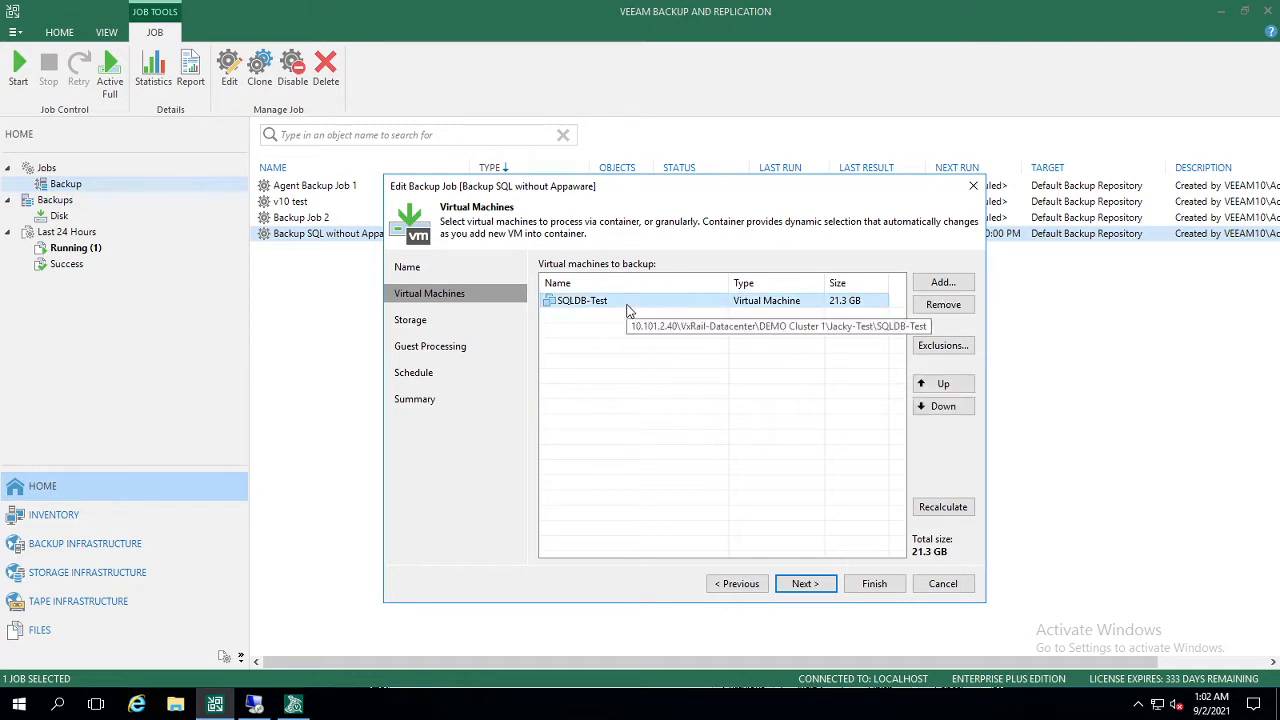
{"action": "left_click", "coordinate": [940, 588]}
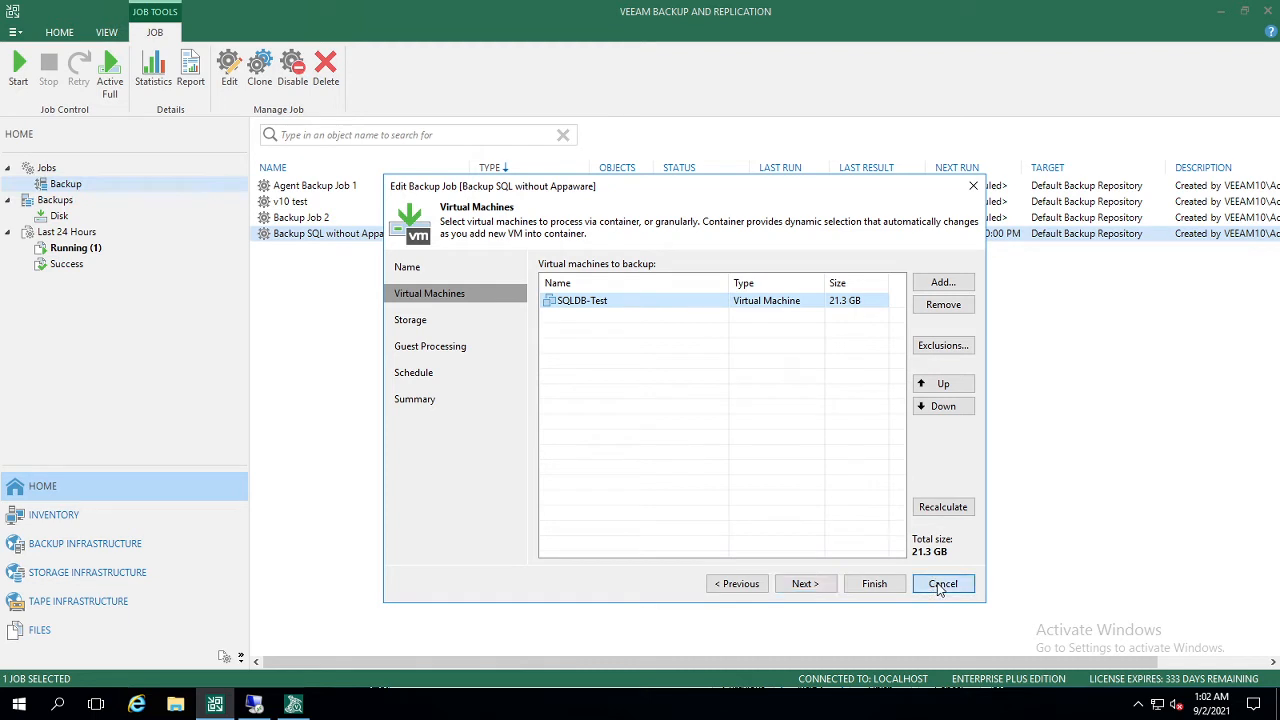
Step: Start a Microsoft Windows guest file restore of SQLDB-Test from the "Backup SQL without Appaware" backup, using the 12:56 AM increment restore point
{"action": "left_click", "coordinate": [47, 219]}
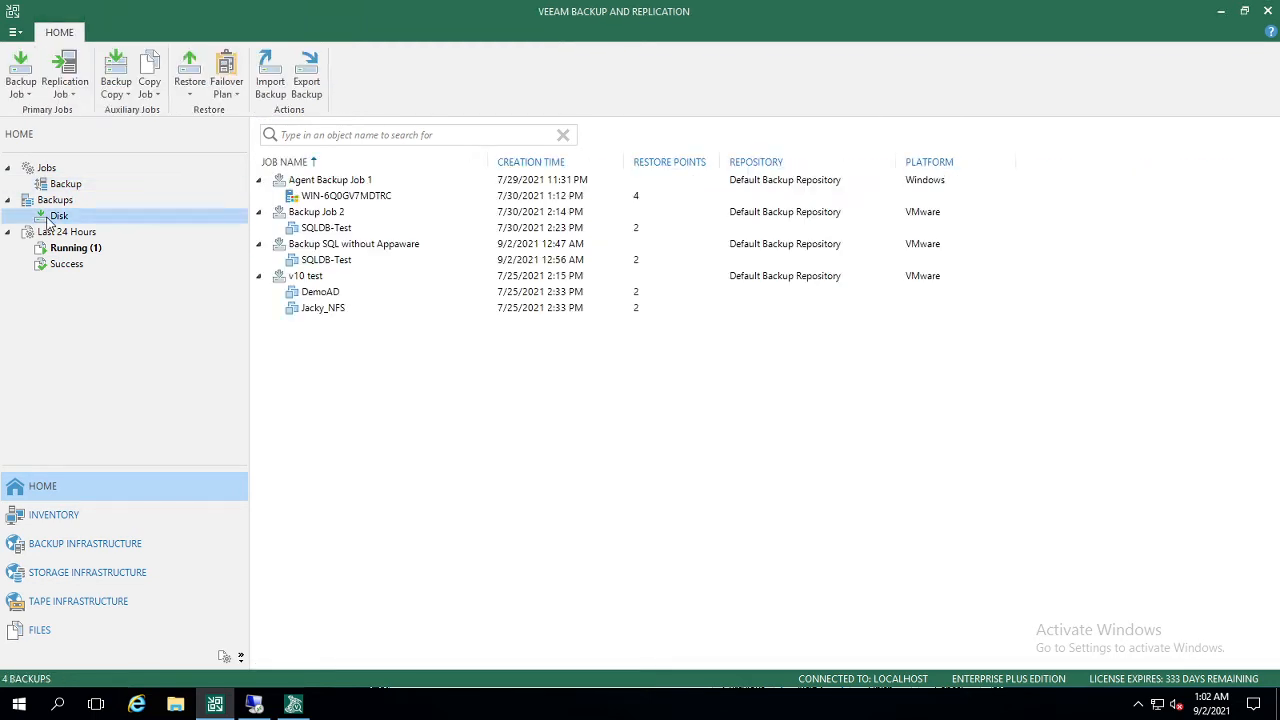
{"action": "right_click", "coordinate": [345, 262]}
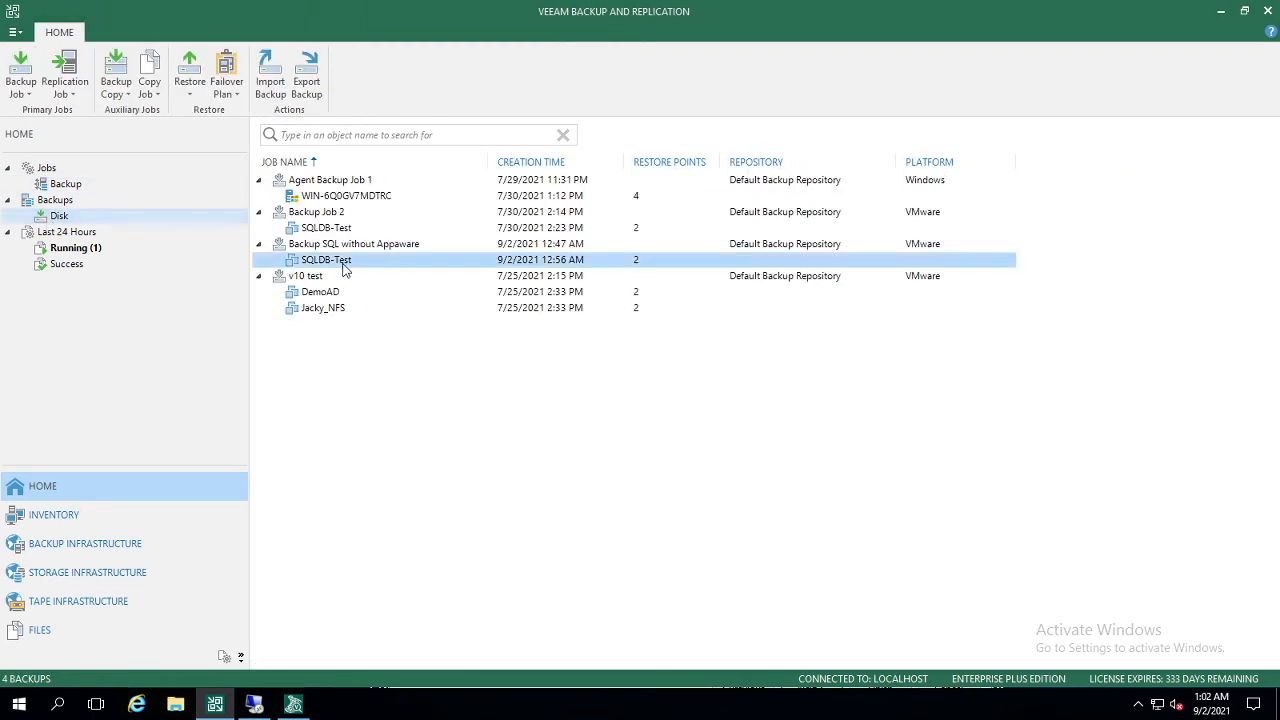
{"action": "mouse_move", "coordinate": [461, 378]}
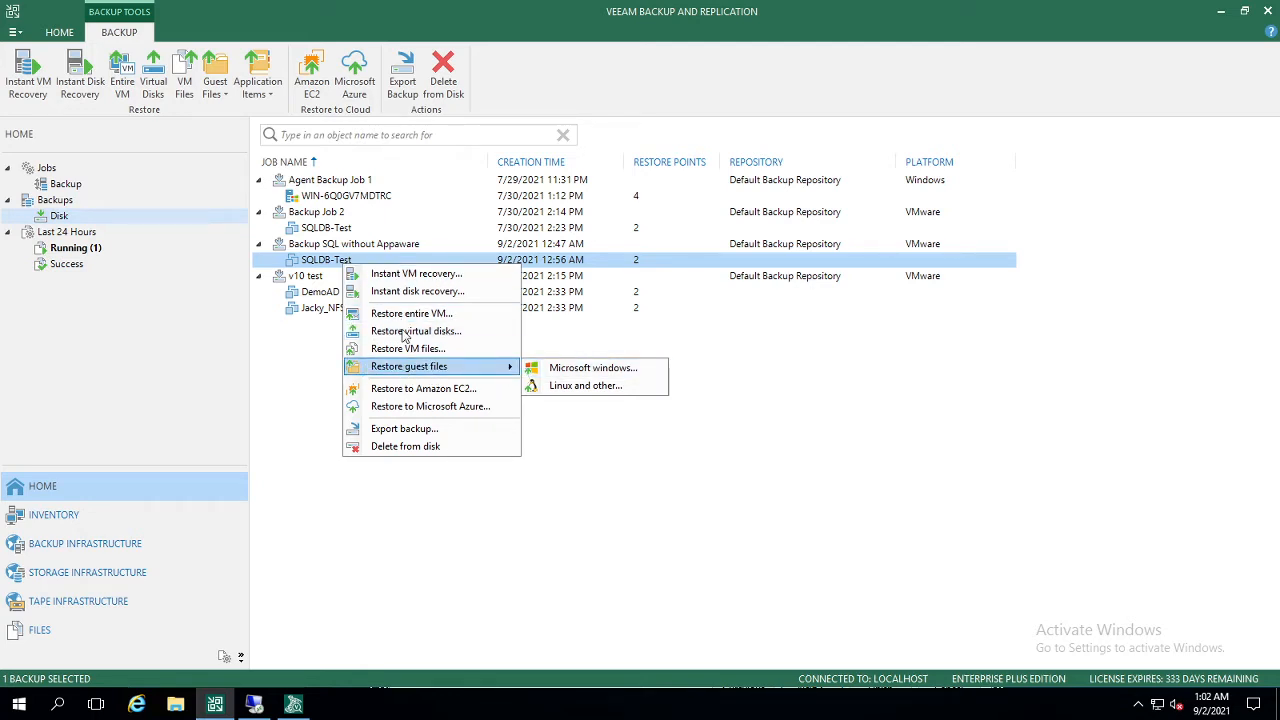
{"action": "mouse_move", "coordinate": [418, 369]}
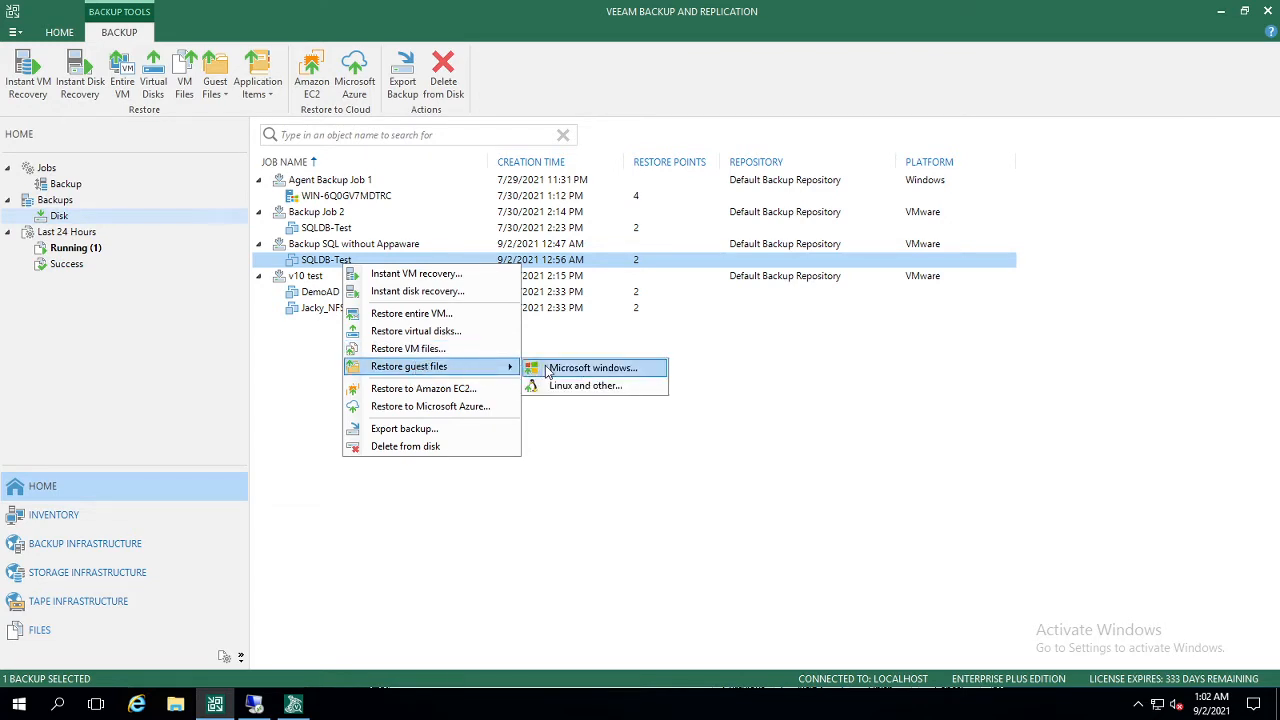
{"action": "left_click", "coordinate": [585, 370]}
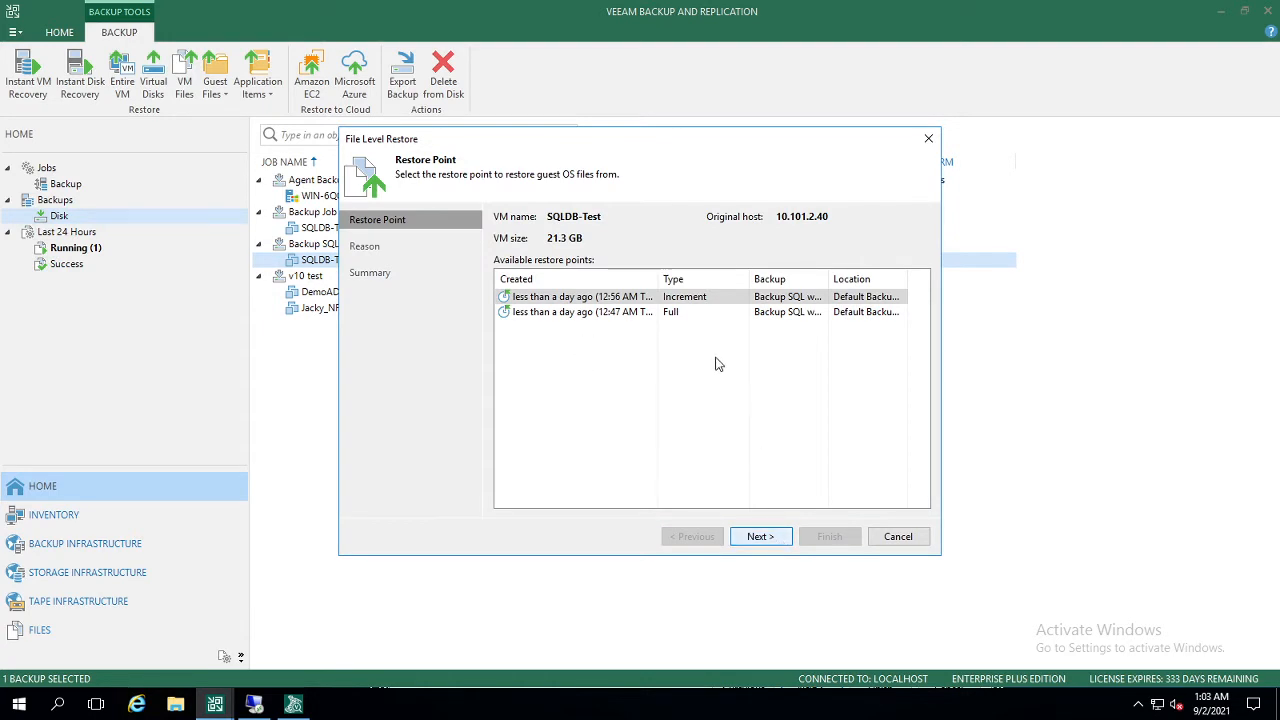
{"action": "left_click", "coordinate": [762, 536]}
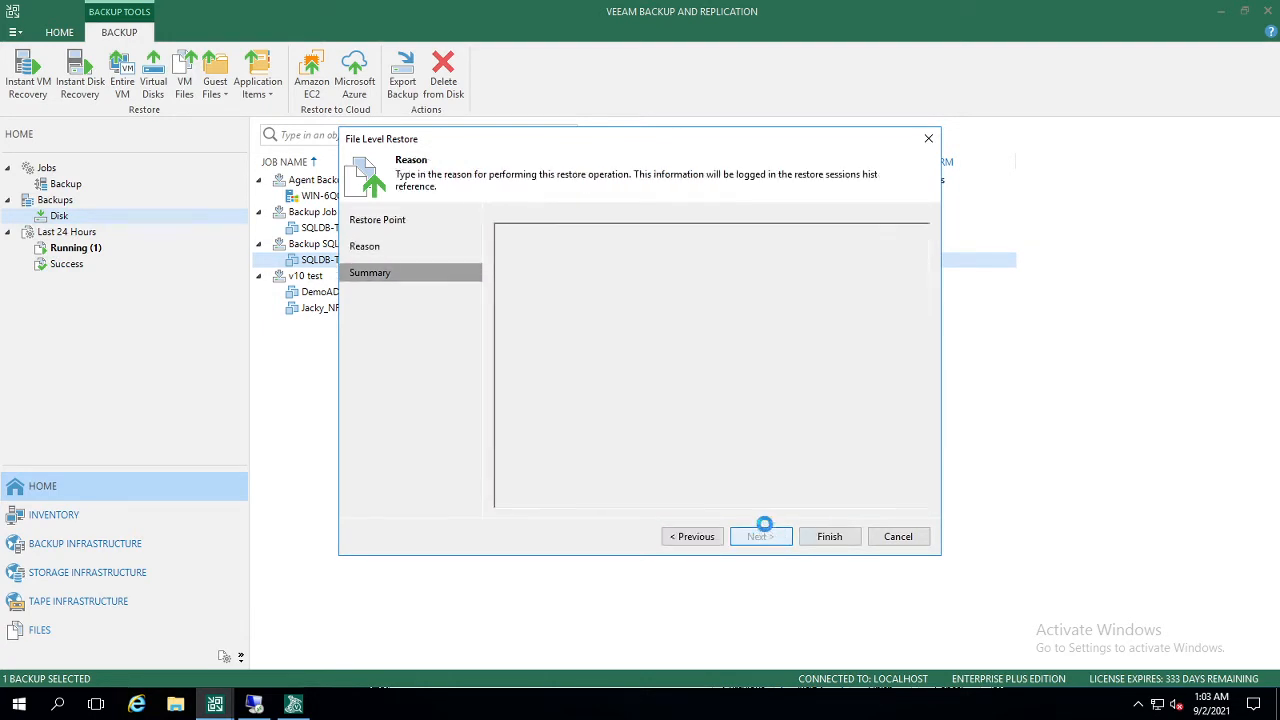
{"action": "left_click", "coordinate": [808, 537]}
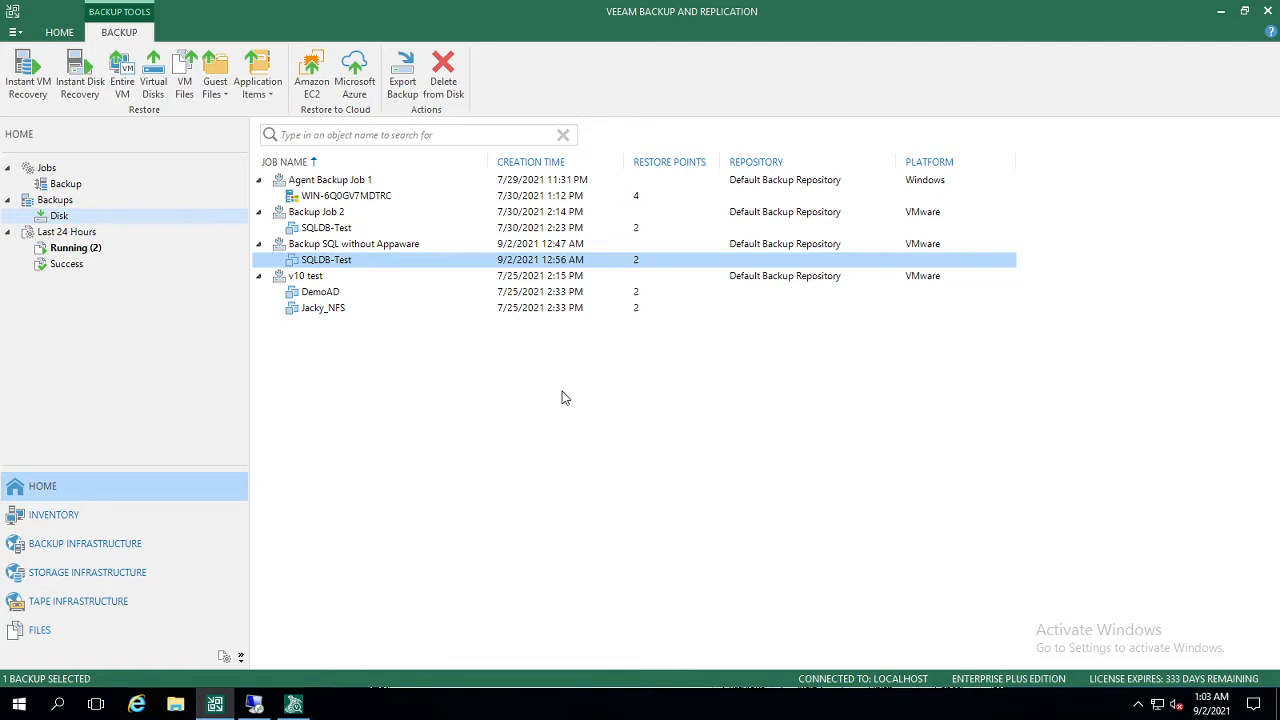
Step: List the running sessions with a wider job name column and close the already open Veeam Explorer for Microsoft SQL Server
{"action": "left_click", "coordinate": [72, 250]}
{"action": "left_click", "coordinate": [335, 188]}
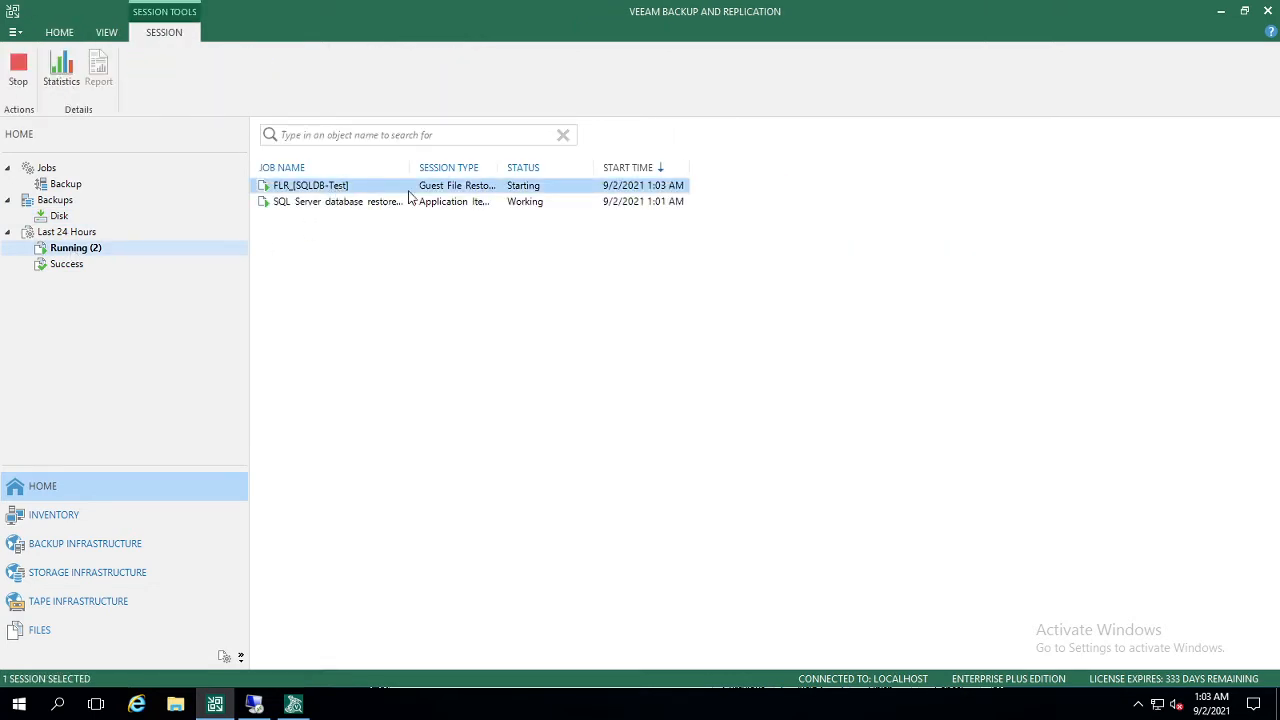
{"action": "left_click_drag", "start_coordinate": [411, 168], "coordinate": [508, 168]}
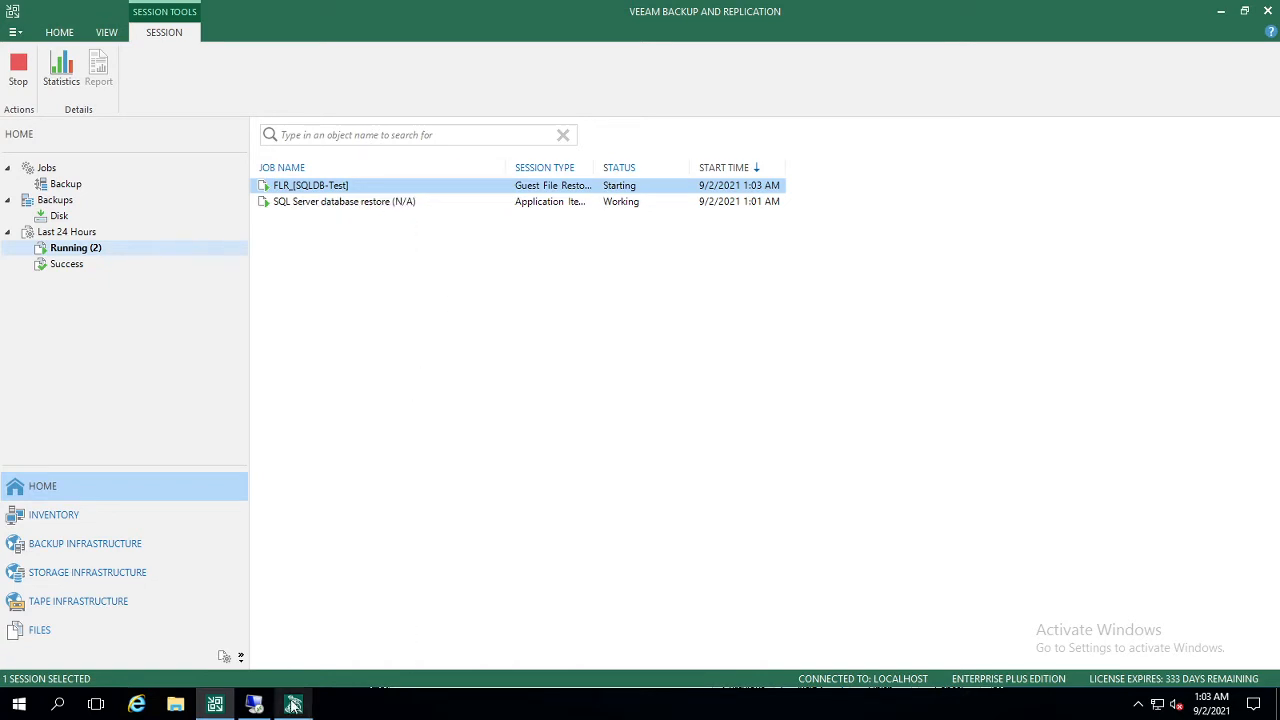
{"action": "left_click", "coordinate": [1101, 105]}
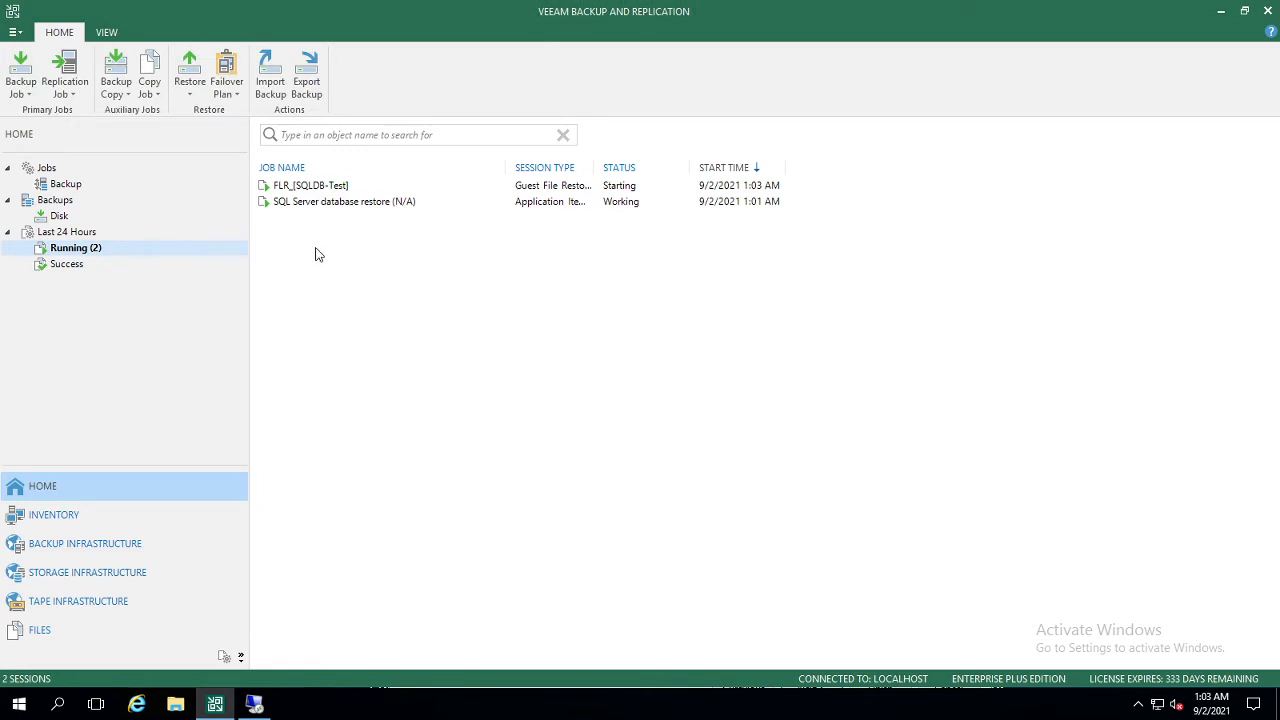
Step: Open the log of the FLR_[SQLDB-Test] restore session and move its window clear of the session list
{"action": "left_click", "coordinate": [333, 190]}
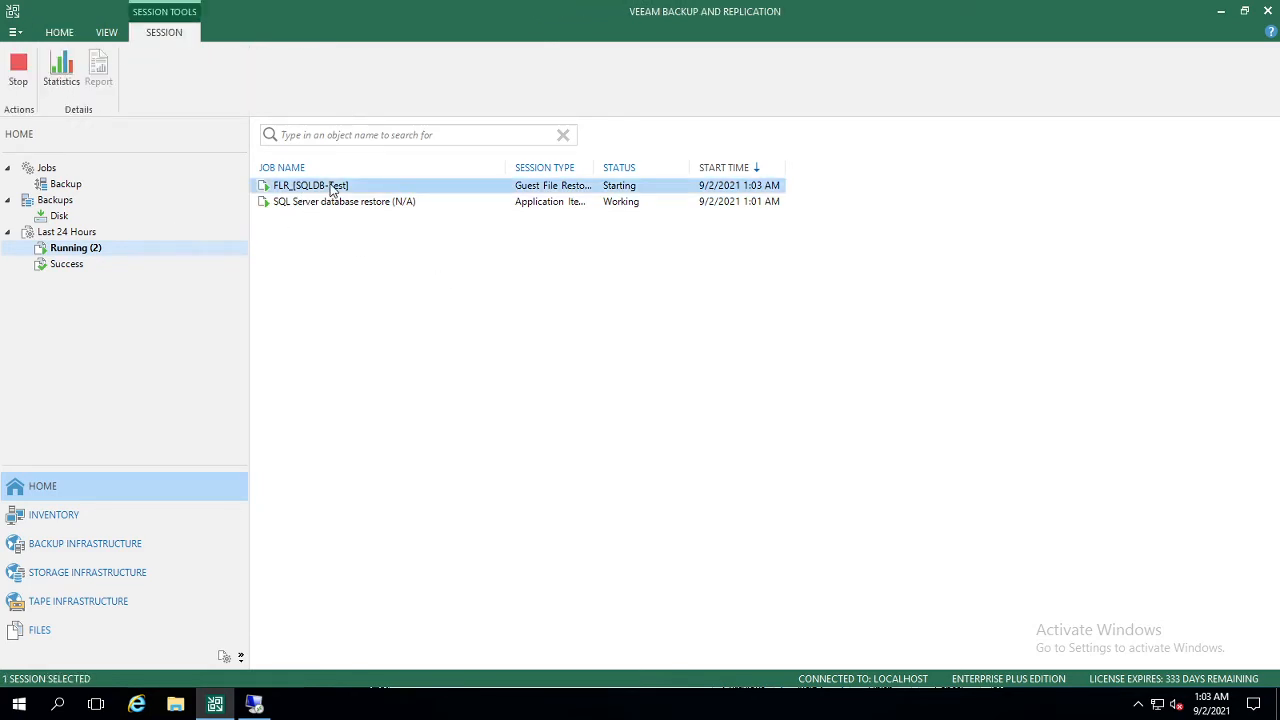
{"action": "double_click", "coordinate": [467, 190]}
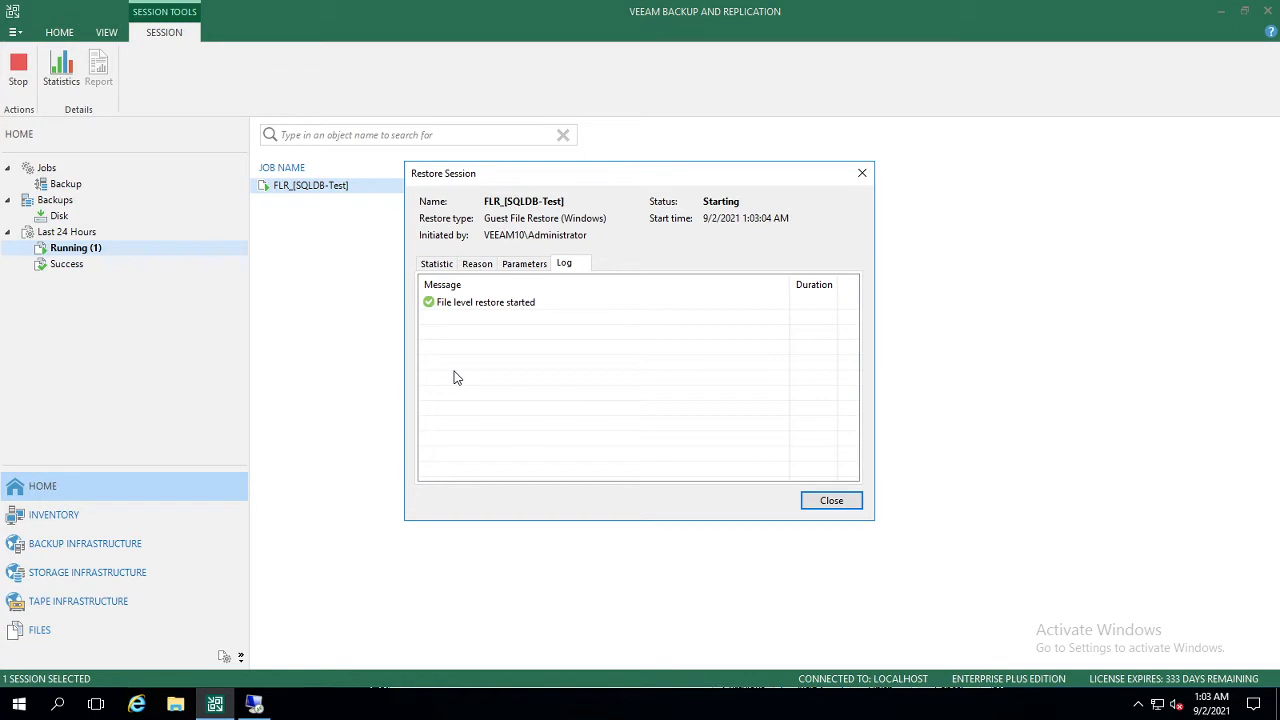
{"action": "left_click_drag", "start_coordinate": [608, 180], "coordinate": [610, 240]}
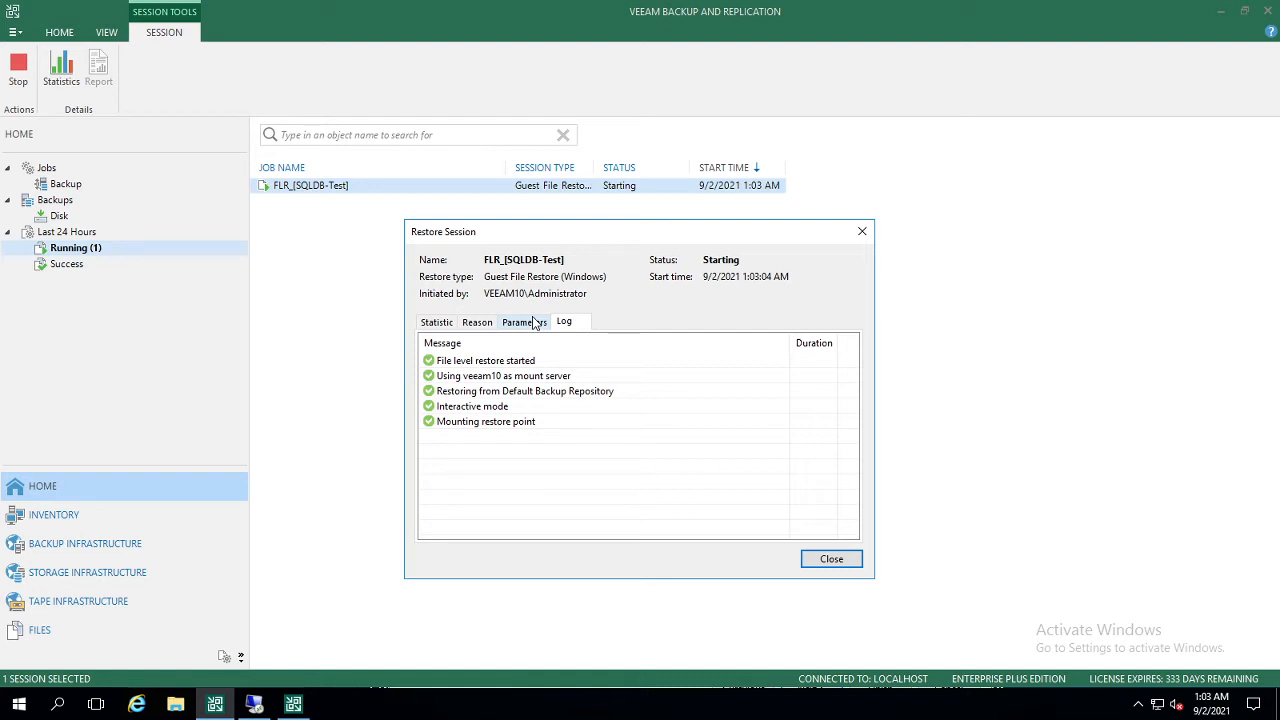
Step: Check the mounting progress in the restore session log and bring the SQLDB-Test Backup Browser to the front
{"action": "left_click", "coordinate": [301, 706]}
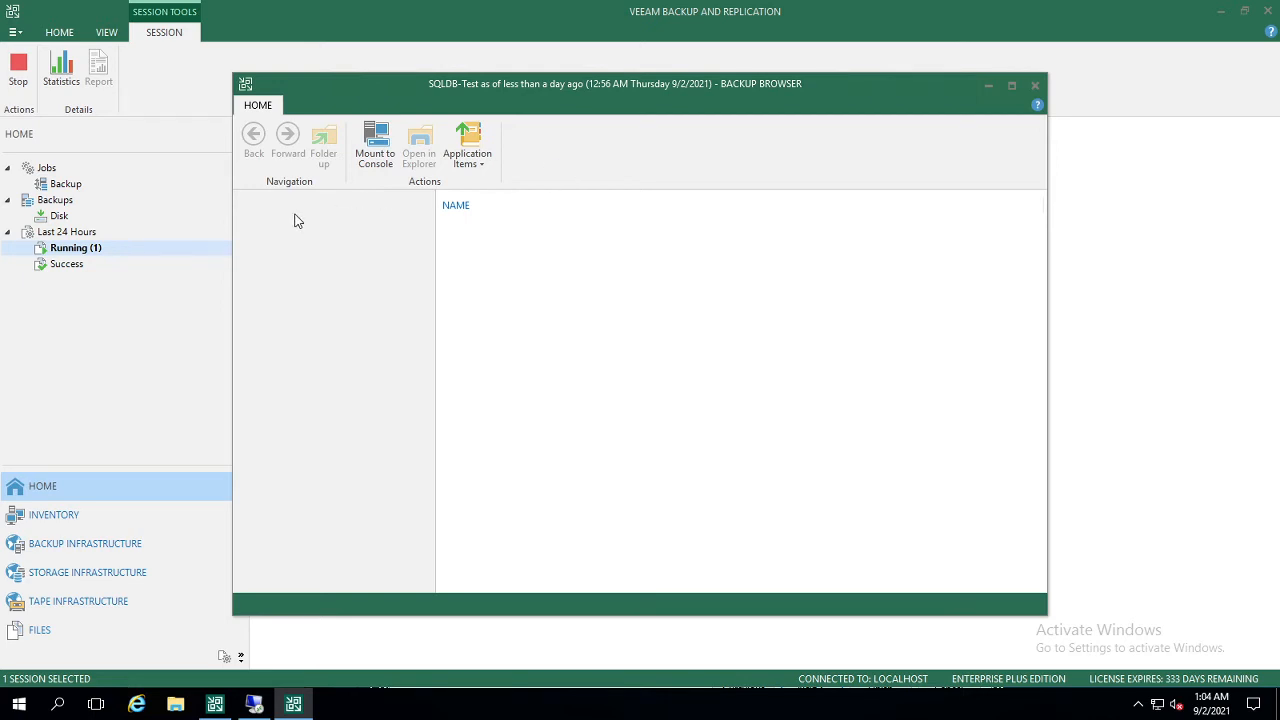
{"action": "left_click", "coordinate": [422, 95]}
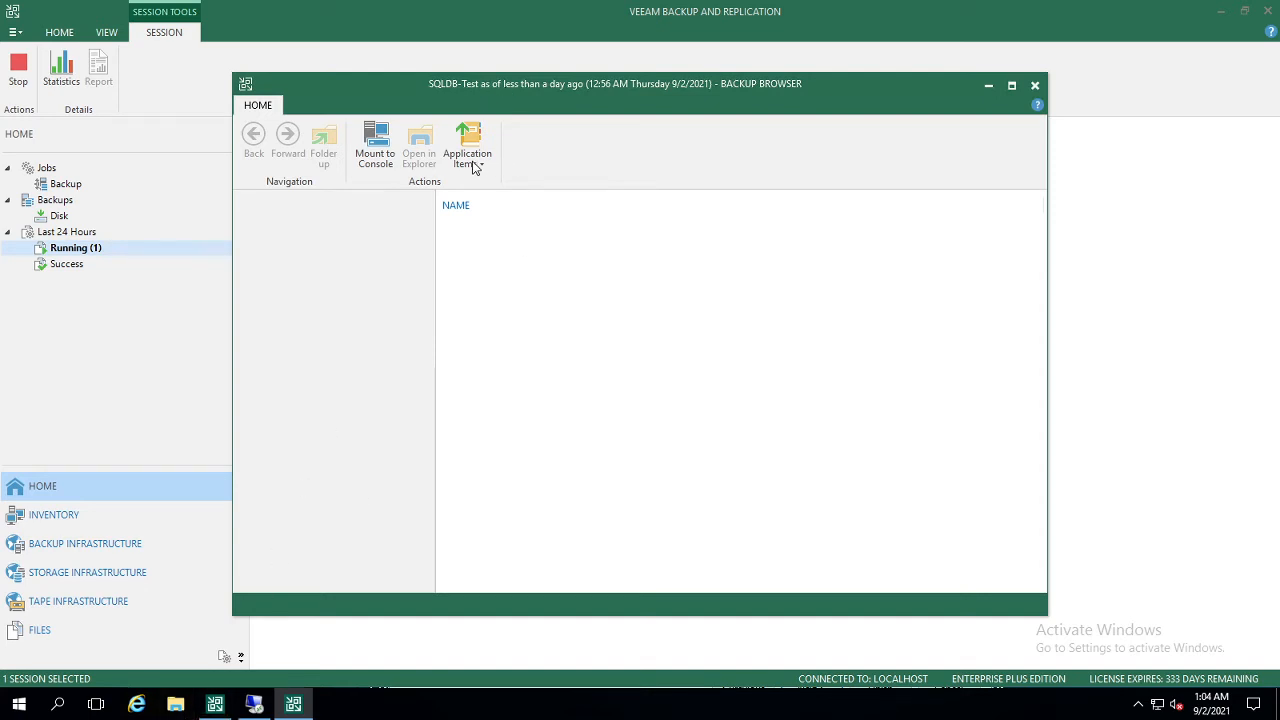
{"action": "left_click", "coordinate": [293, 705]}
{"action": "left_click", "coordinate": [293, 705]}
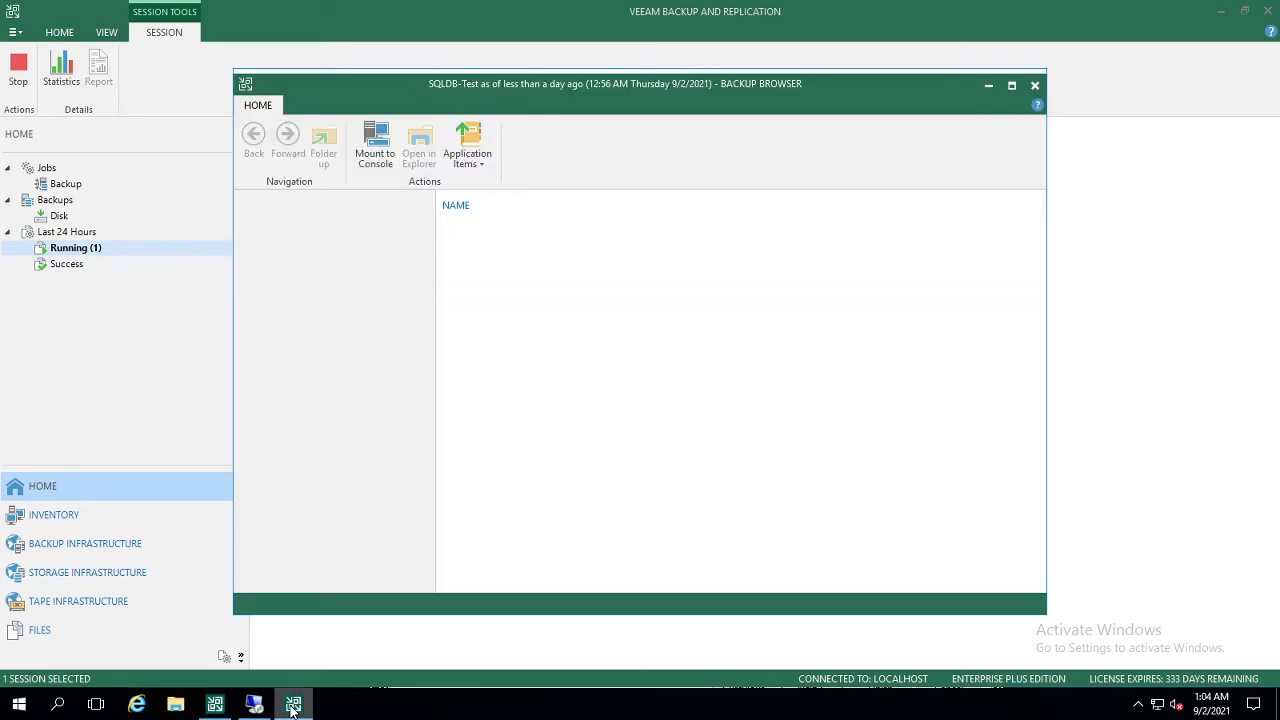
{"action": "left_click", "coordinate": [293, 705]}
{"action": "left_click", "coordinate": [506, 423]}
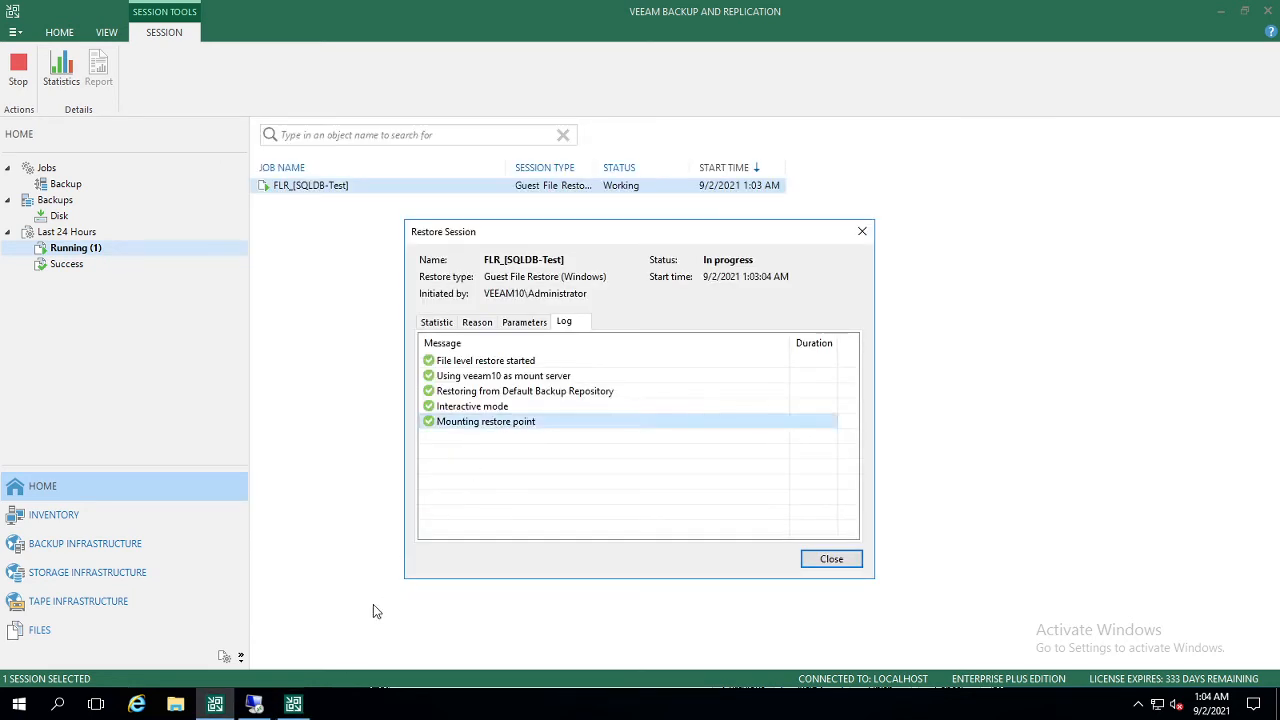
{"action": "left_click", "coordinate": [293, 705]}
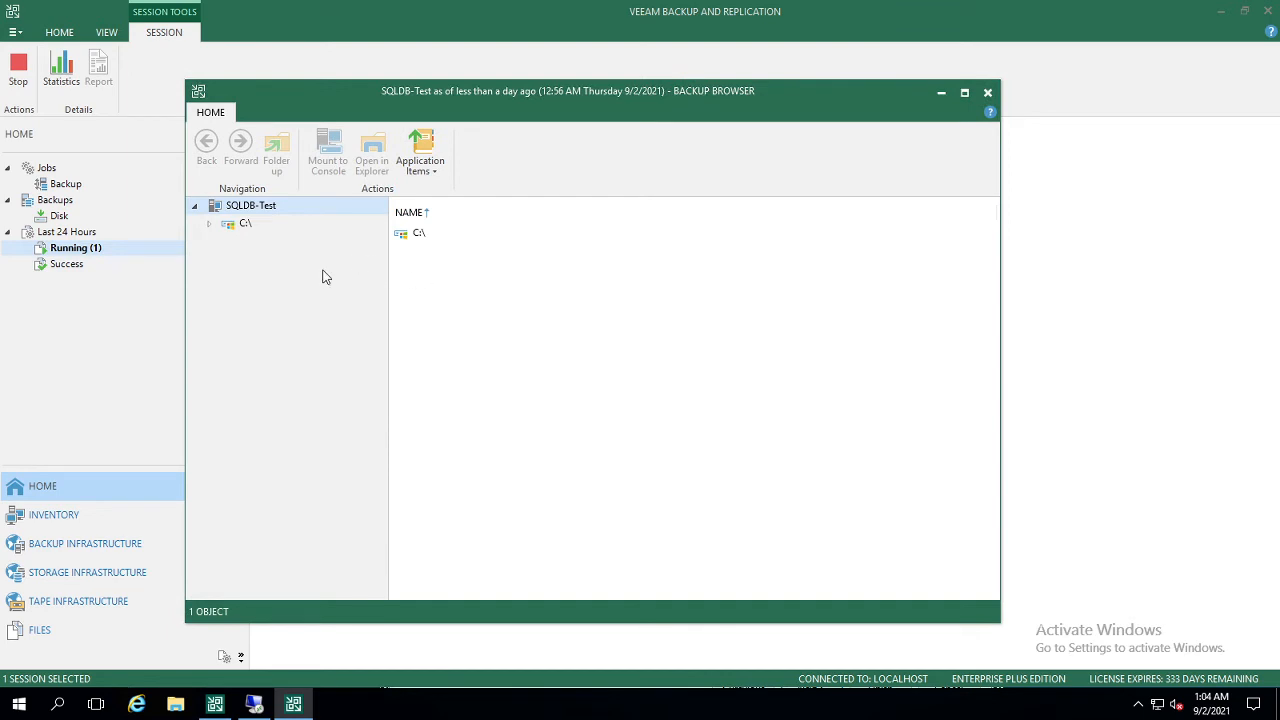
Step: Browse the mounted SQLDB-Test backup to C:\Program Files\Microsoft SQL Server\MSSQL13.MSSQLSERVER\MSSQL\DATA
{"action": "double_click", "coordinate": [243, 226]}
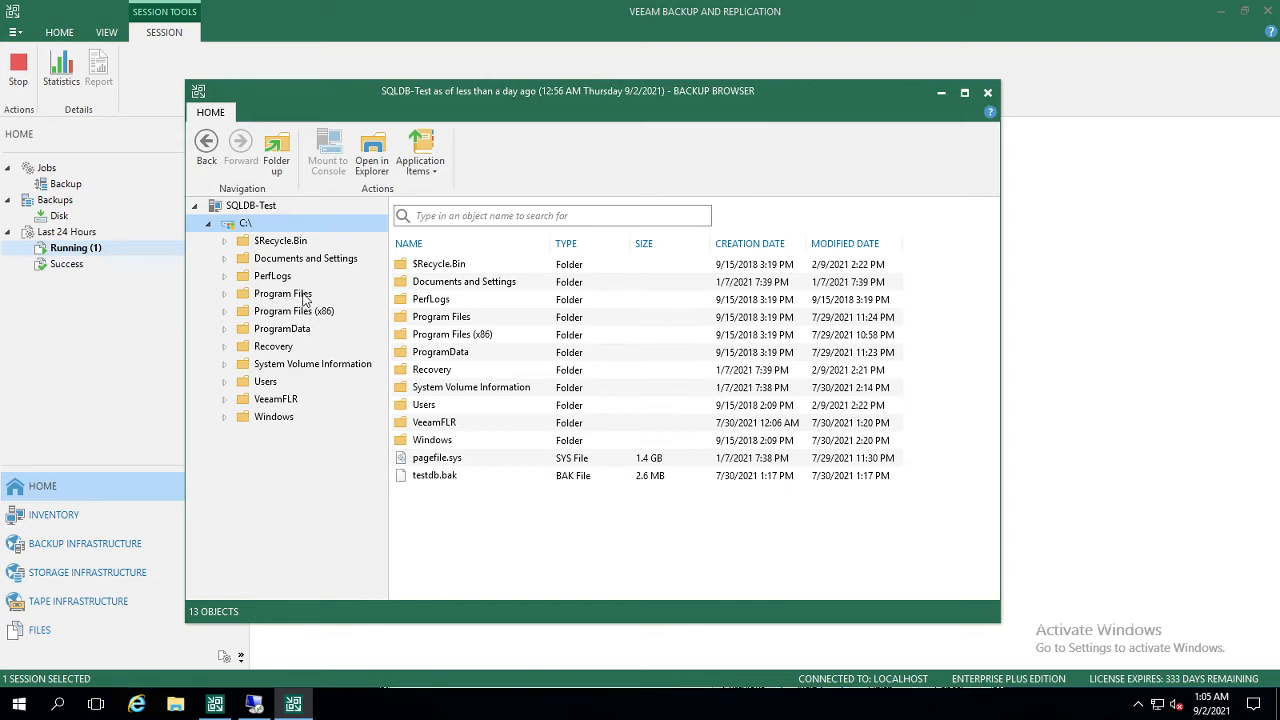
{"action": "double_click", "coordinate": [300, 294]}
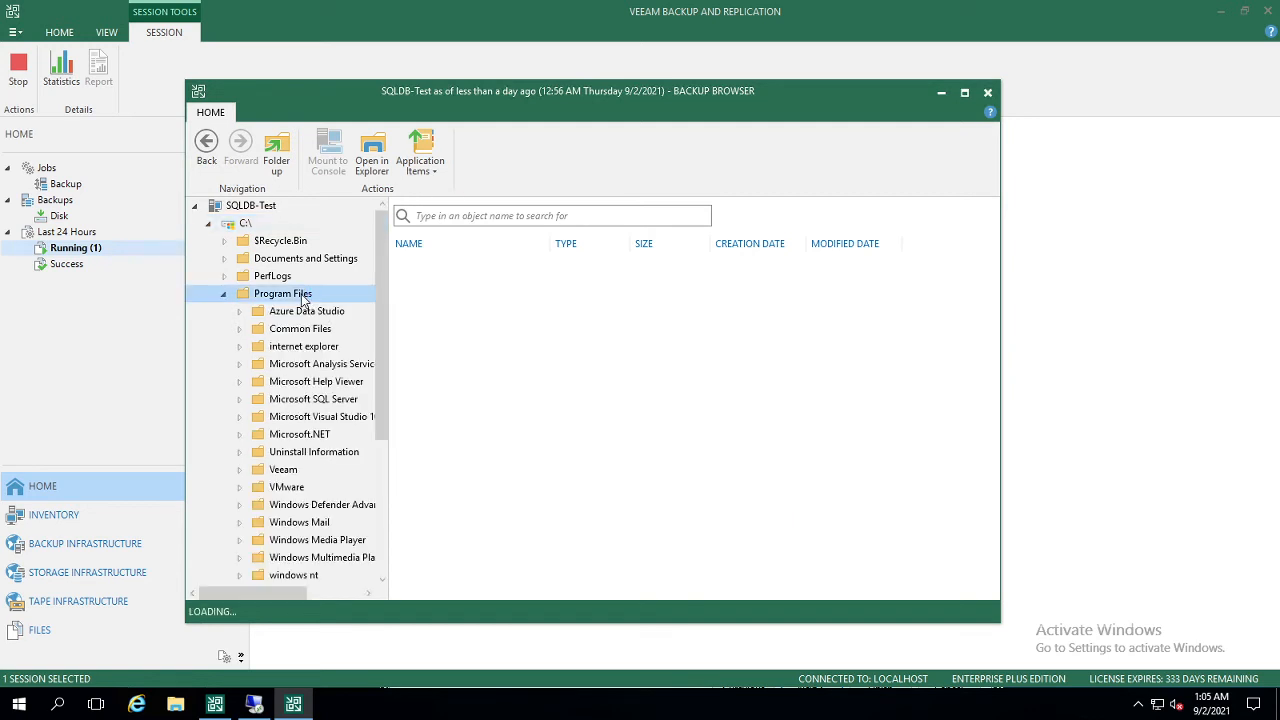
{"action": "double_click", "coordinate": [346, 400]}
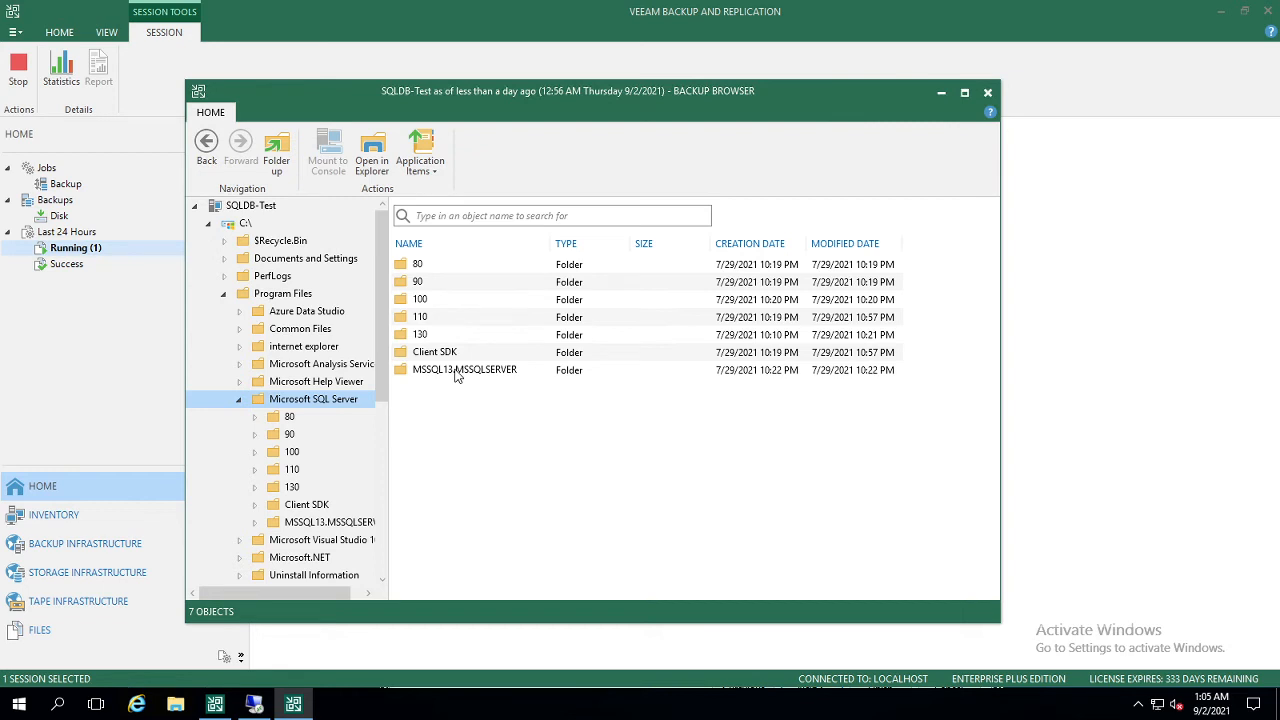
{"action": "double_click", "coordinate": [324, 527]}
{"action": "double_click", "coordinate": [300, 540]}
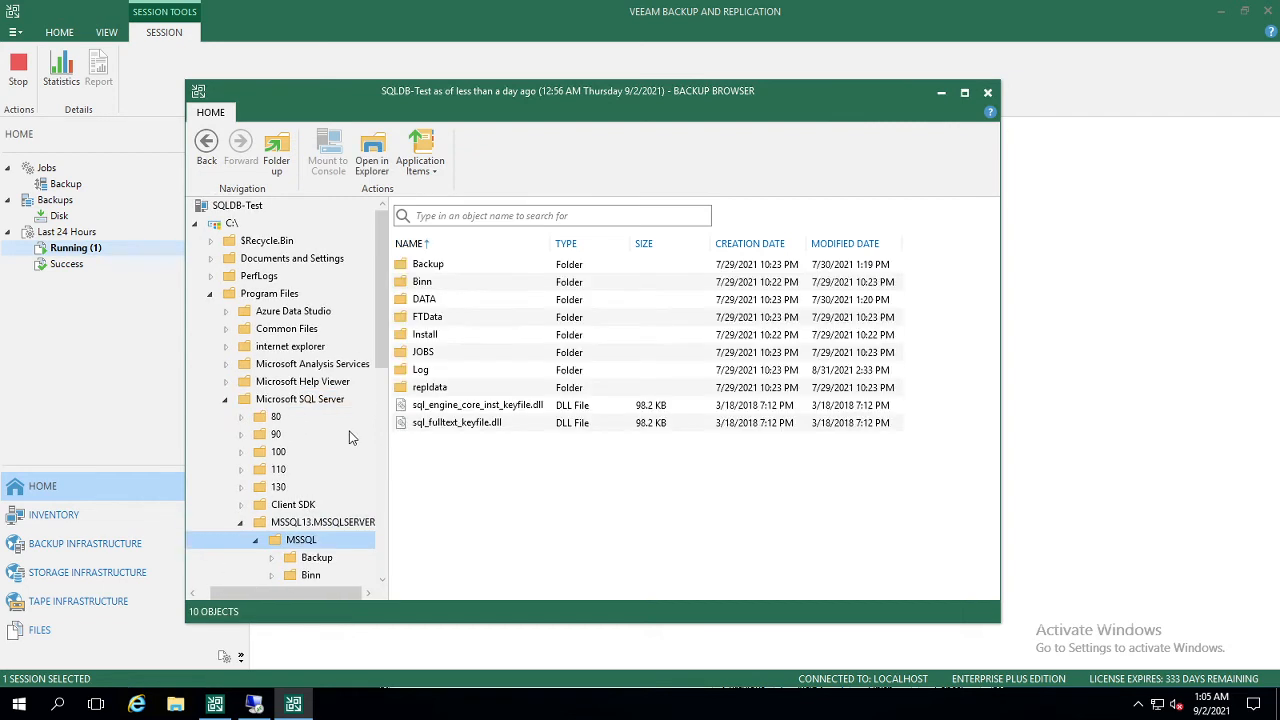
{"action": "scroll", "coordinate": [350, 437], "scroll_direction": "down", "scroll_amount": 3}
{"action": "left_click", "coordinate": [313, 482]}
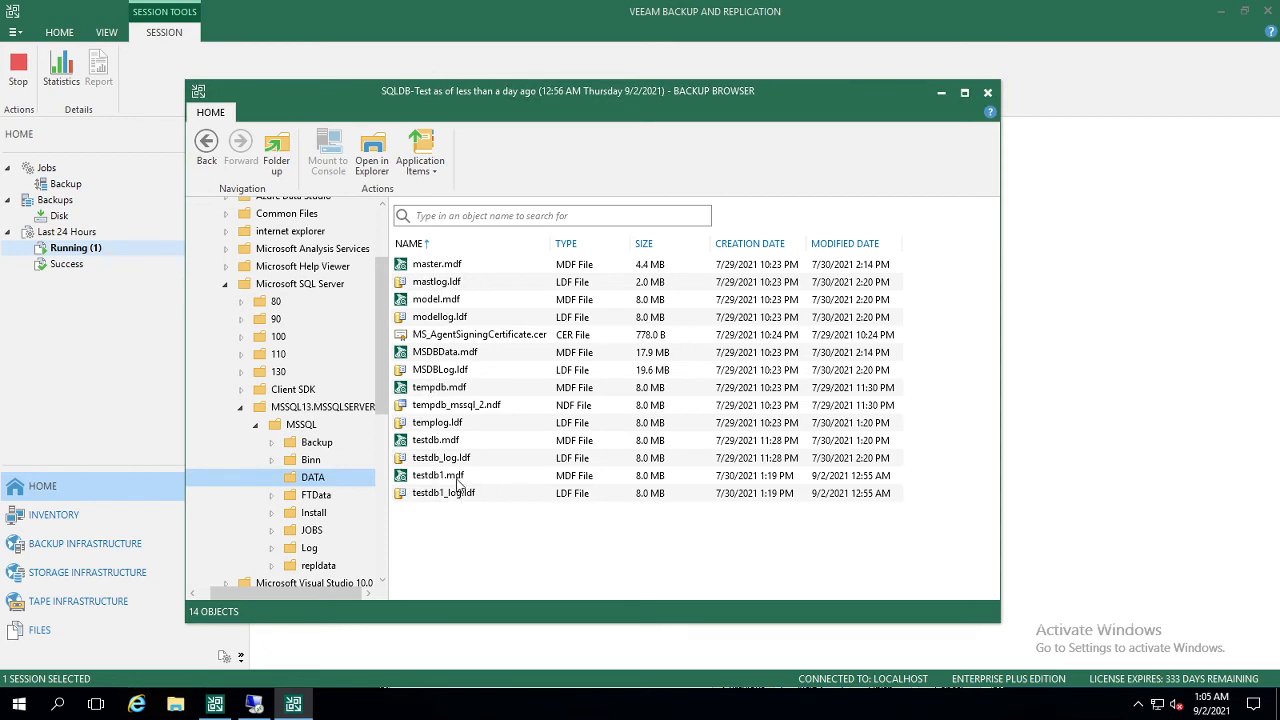
Step: Open testdb1.mdf in Veeam Explorer for Microsoft SQL Server and display the testdb1 database's information and file paths
{"action": "right_click", "coordinate": [458, 480]}
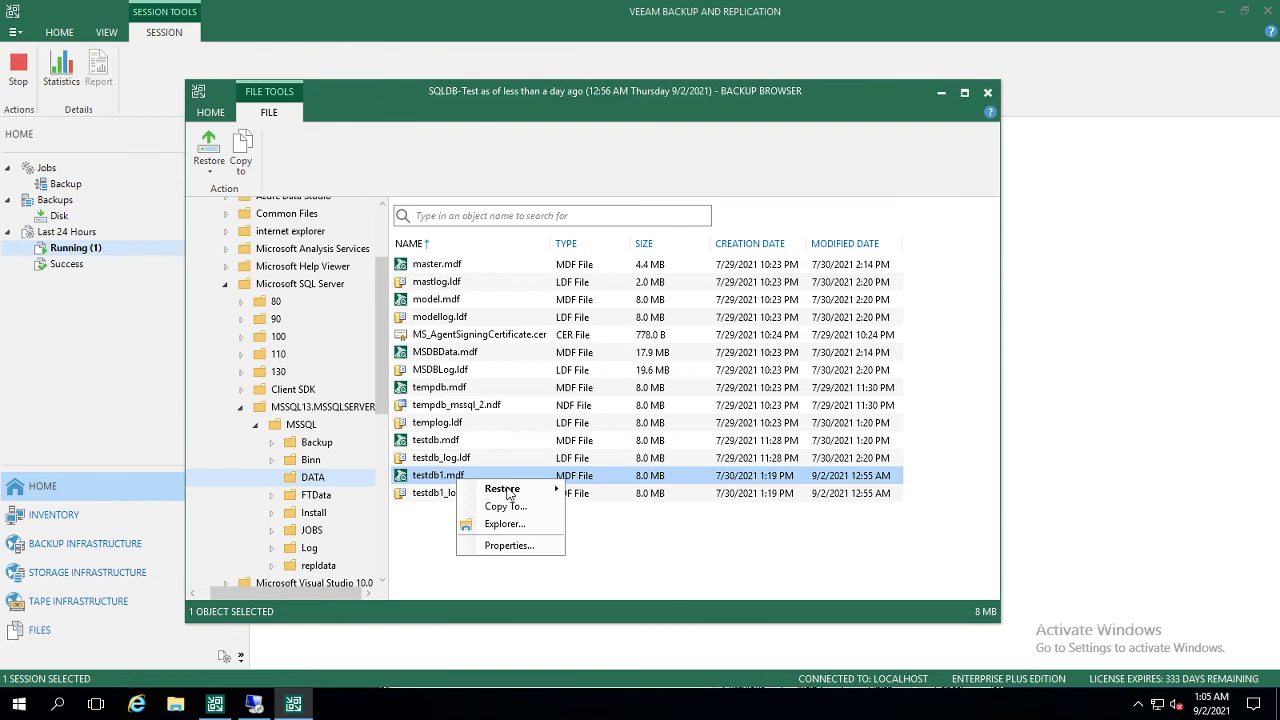
{"action": "left_click", "coordinate": [436, 484]}
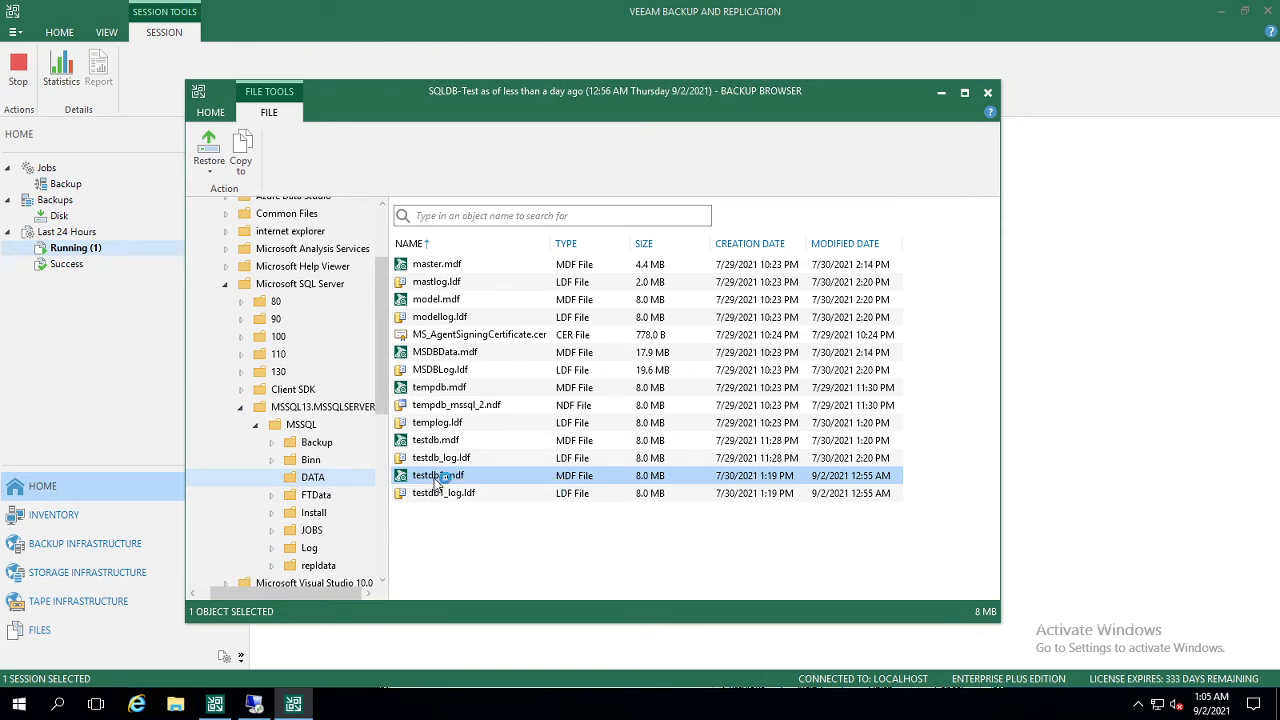
{"action": "right_click", "coordinate": [436, 484]}
{"action": "left_click", "coordinate": [440, 520]}
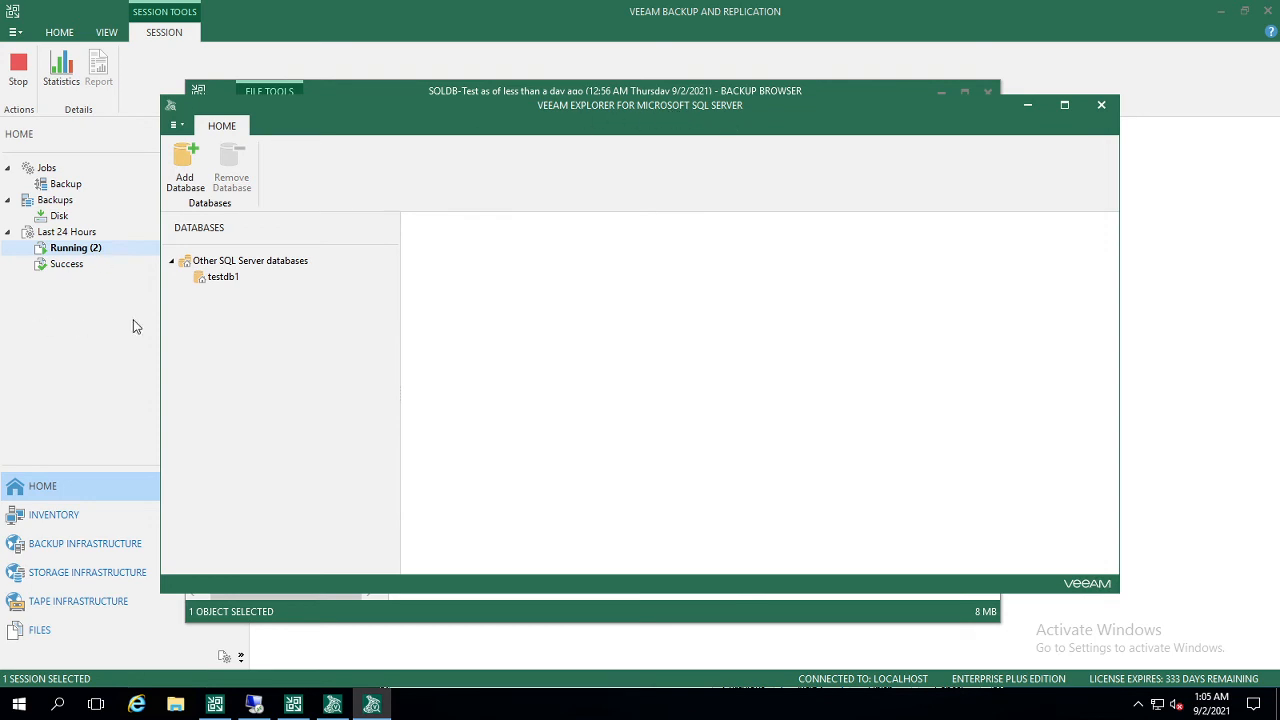
{"action": "left_click", "coordinate": [211, 284]}
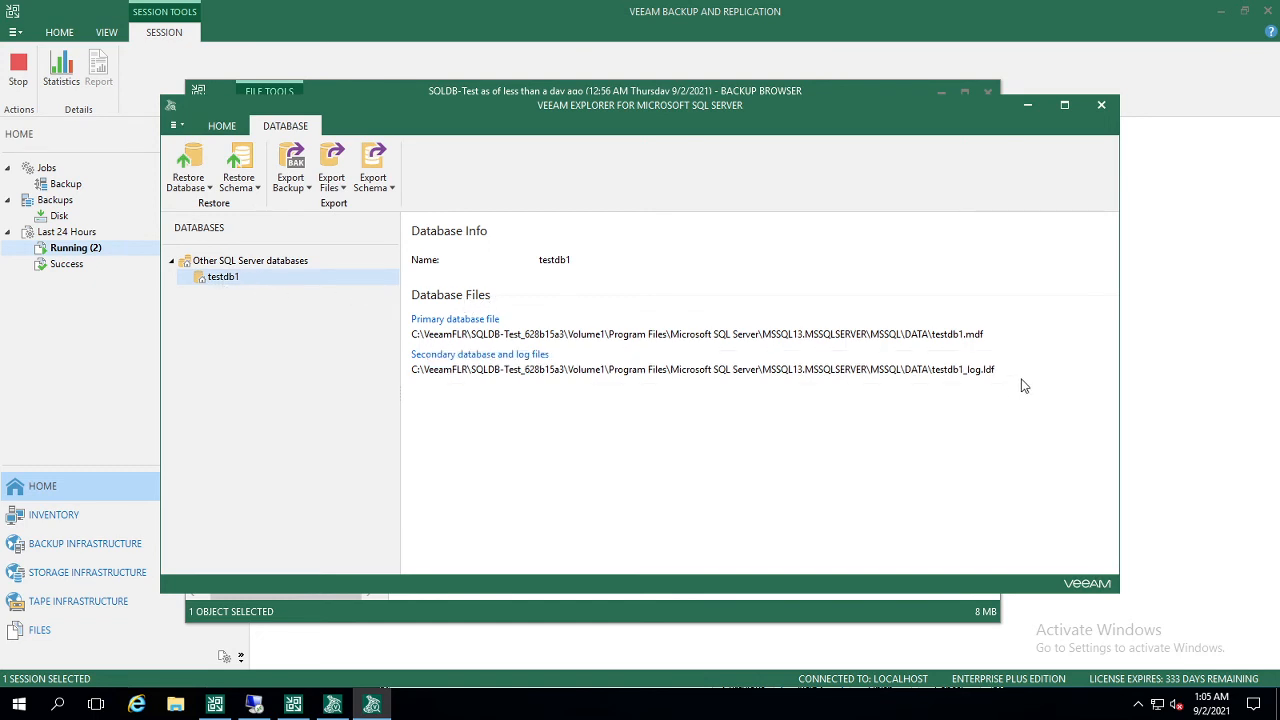
Step: Export the testdb1 database as a backup to Desktop\testdb1.bak and dismiss the export summary
{"action": "right_click", "coordinate": [229, 286]}
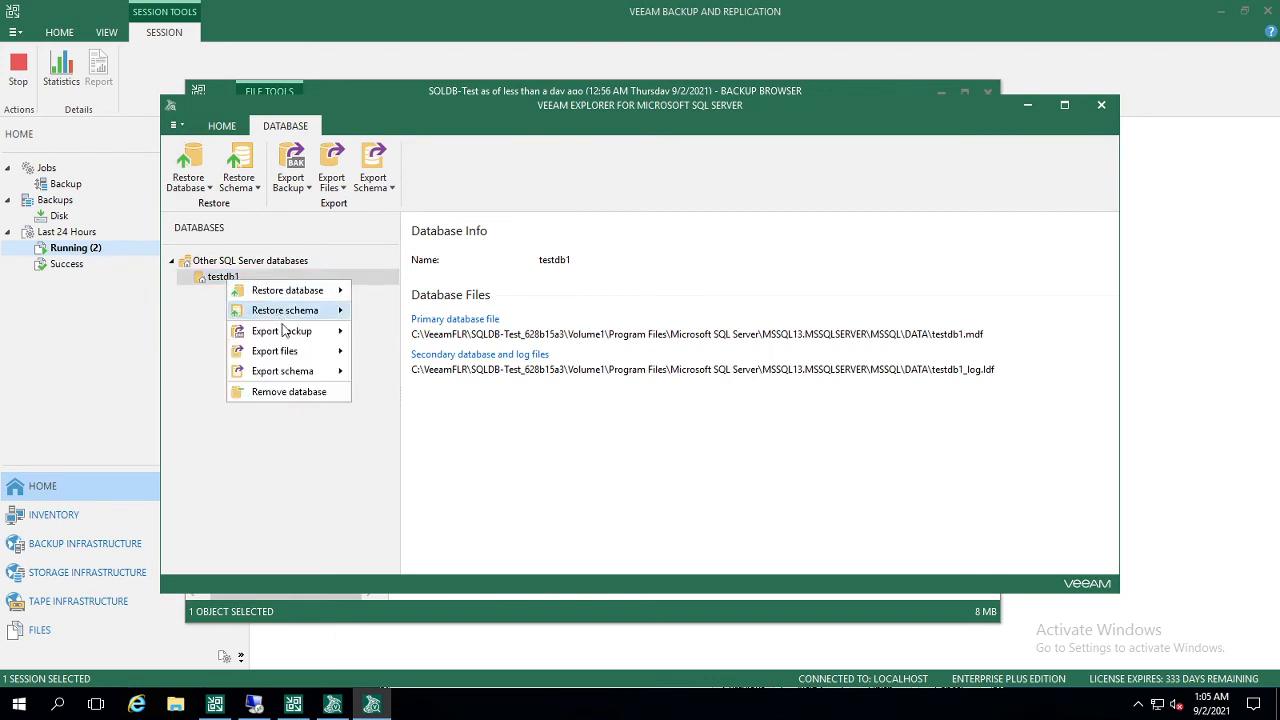
{"action": "mouse_move", "coordinate": [285, 335]}
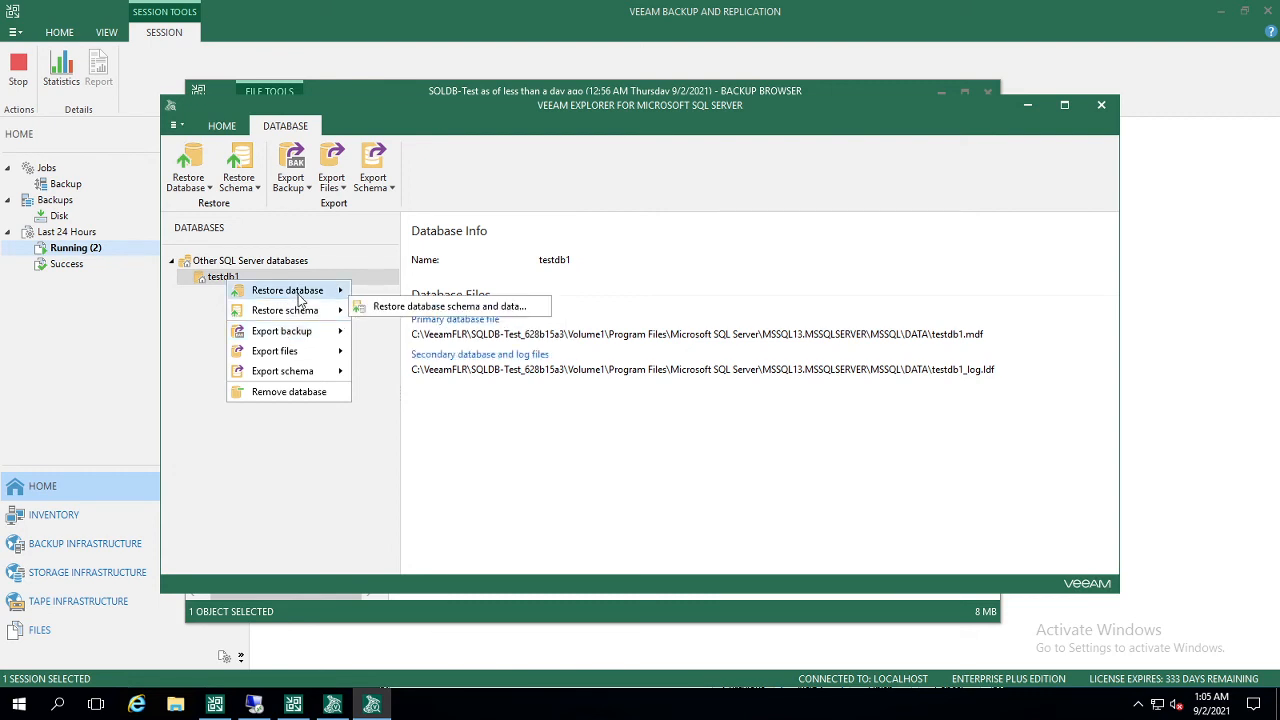
{"action": "mouse_move", "coordinate": [300, 298]}
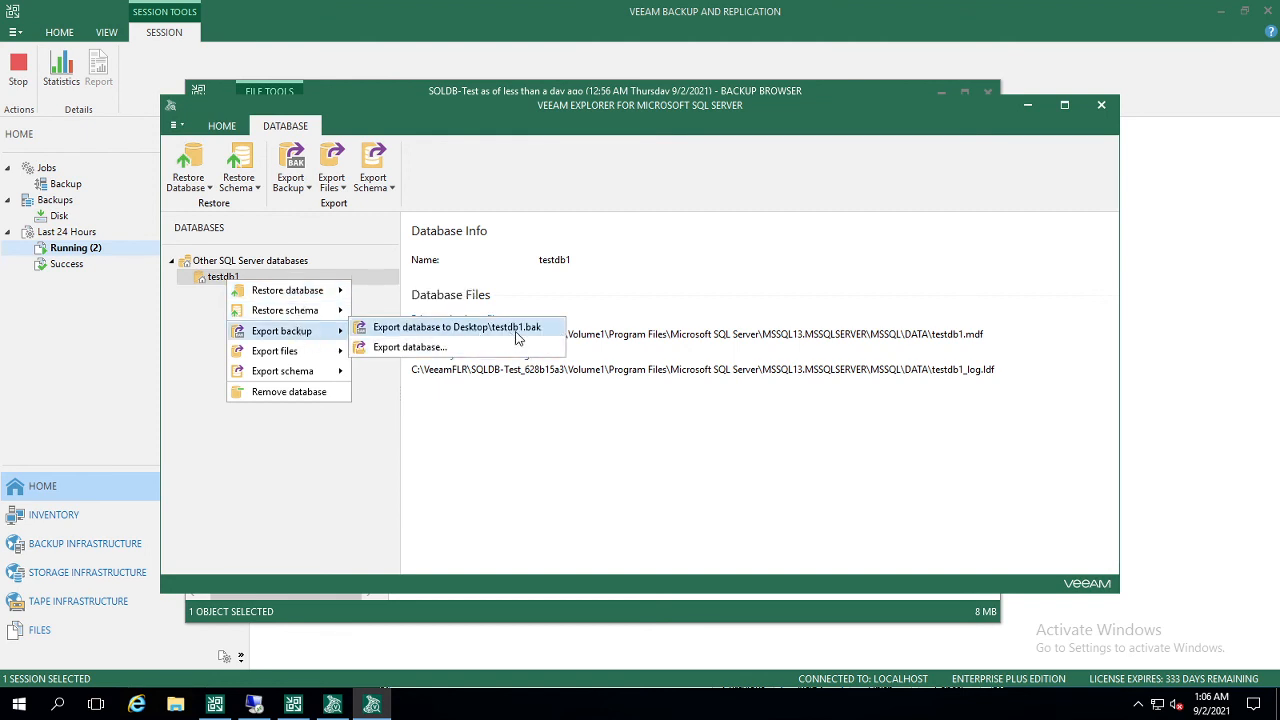
{"action": "left_click", "coordinate": [517, 330]}
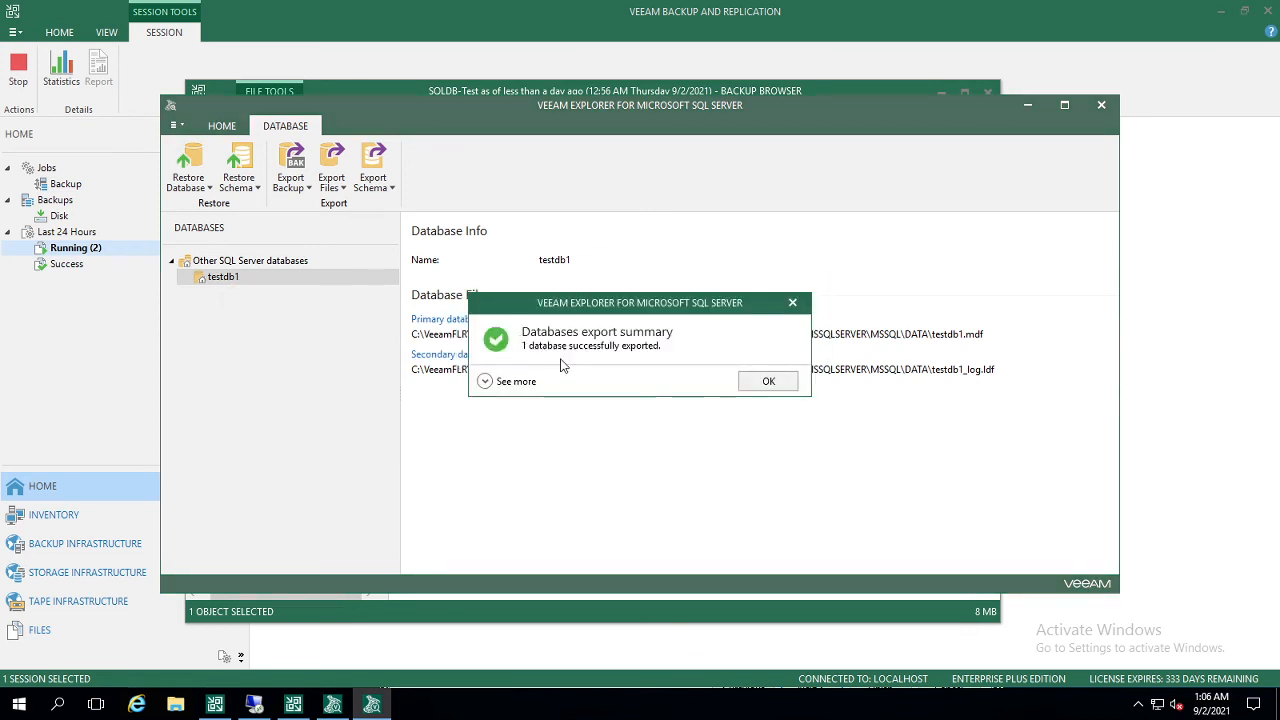
{"action": "left_click", "coordinate": [766, 383]}
Step: Show the desktop, move the exported testdb1.bak file to its open central area, and return to Veeam Explorer for Microsoft SQL Server
{"action": "right_click", "coordinate": [446, 706]}
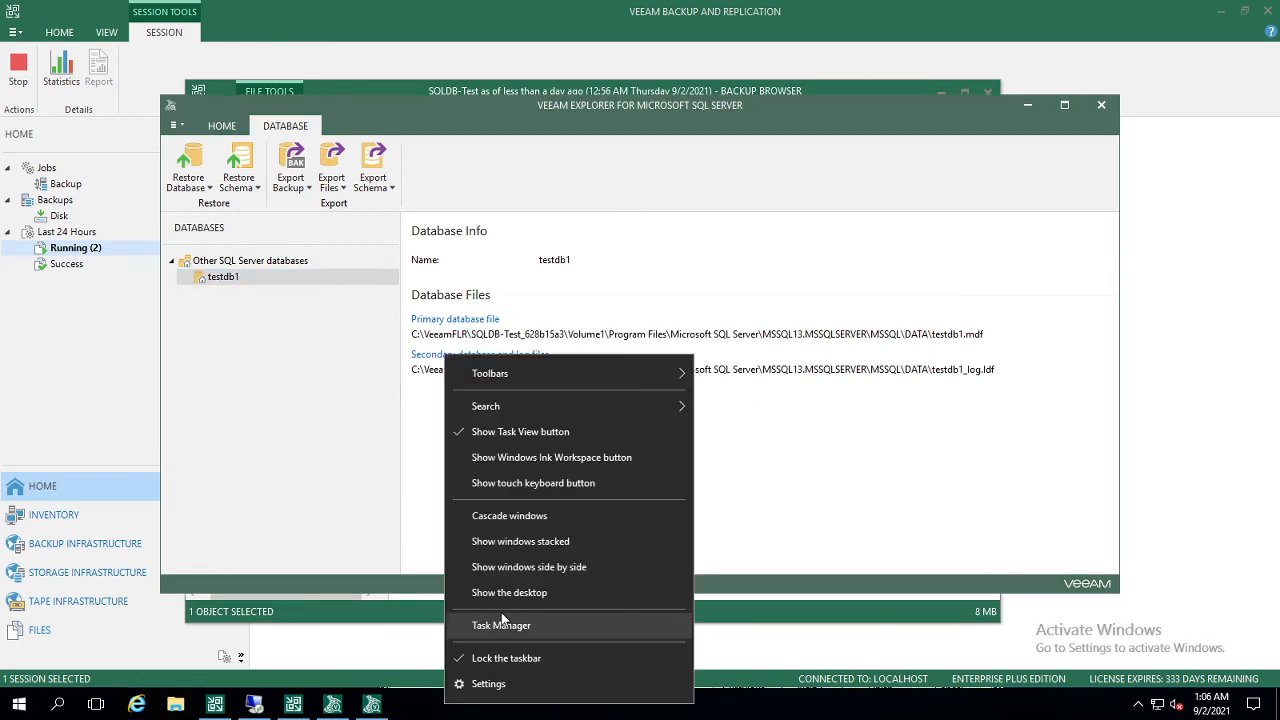
{"action": "left_click", "coordinate": [502, 594]}
{"action": "left_click", "coordinate": [40, 218]}
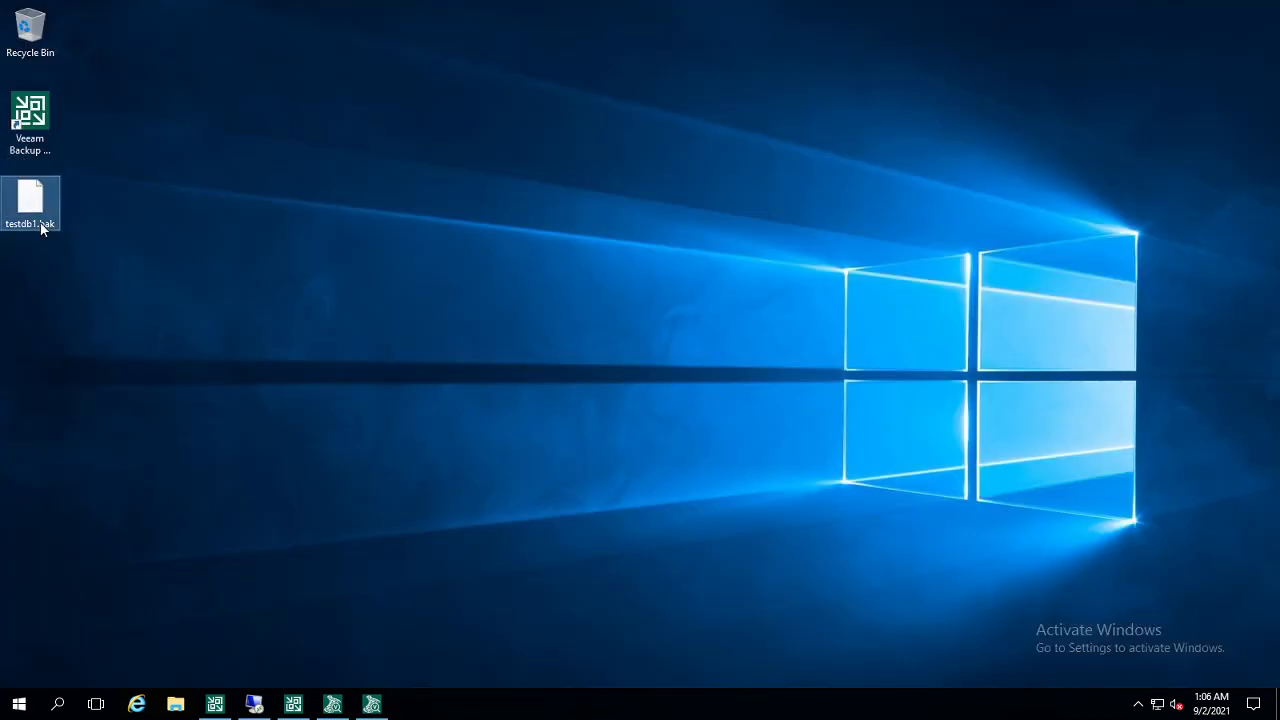
{"action": "mouse_move", "coordinate": [34, 203]}
{"action": "left_mouse_down"}
{"action": "mouse_move", "coordinate": [75, 192]}
{"action": "mouse_move", "coordinate": [460, 374]}
{"action": "left_mouse_up"}
{"action": "left_click_drag", "start_coordinate": [34, 203], "coordinate": [302, 275]}
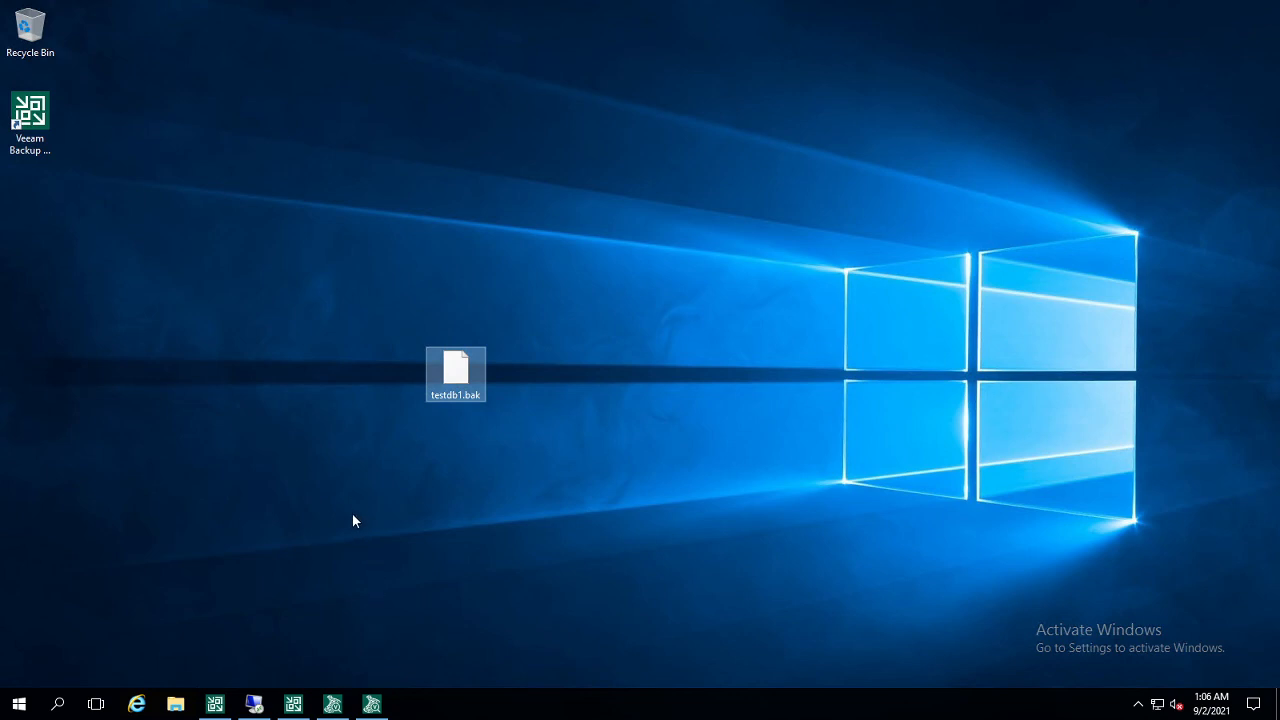
{"action": "left_click", "coordinate": [372, 702]}
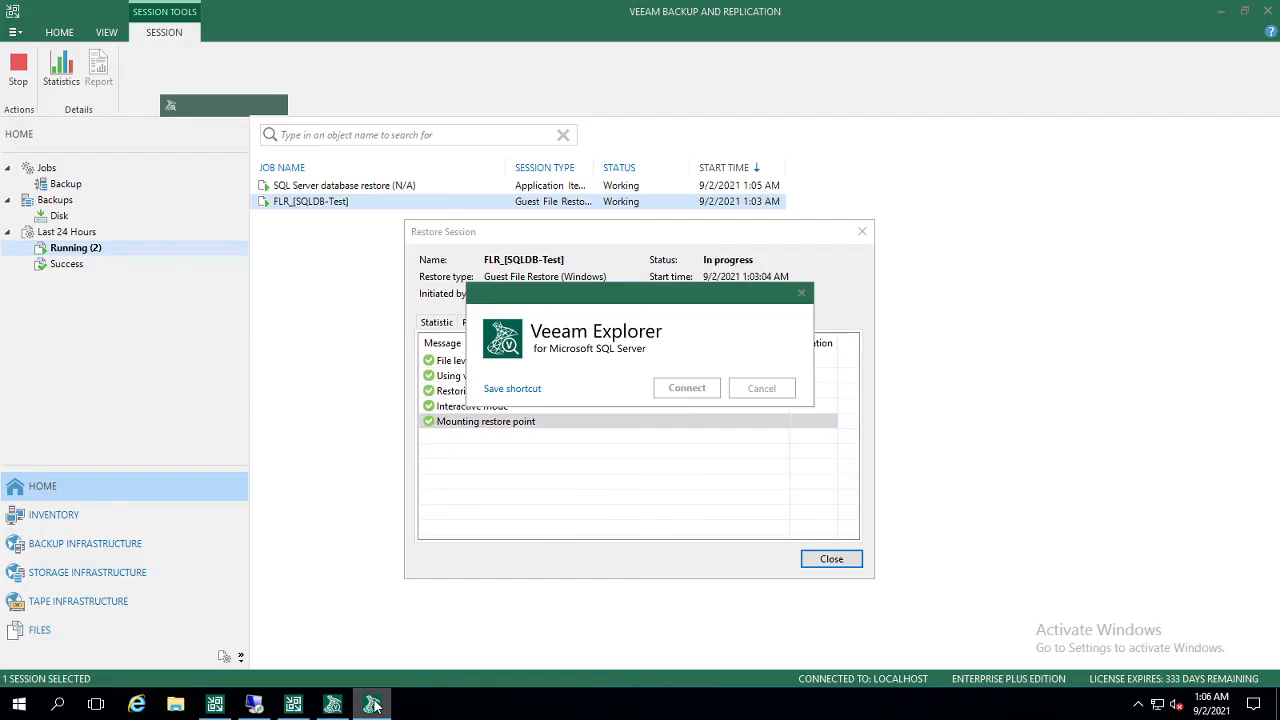